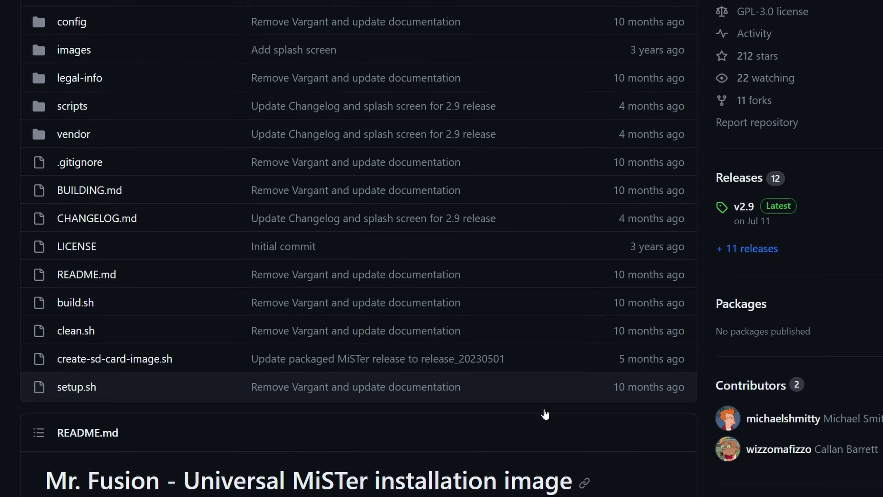
Download mr-fusion-v2.9.img.zip from the latest release into the MiSTer Misc folder, replacing the existing copy.
scroll(452, 307, down, 2)
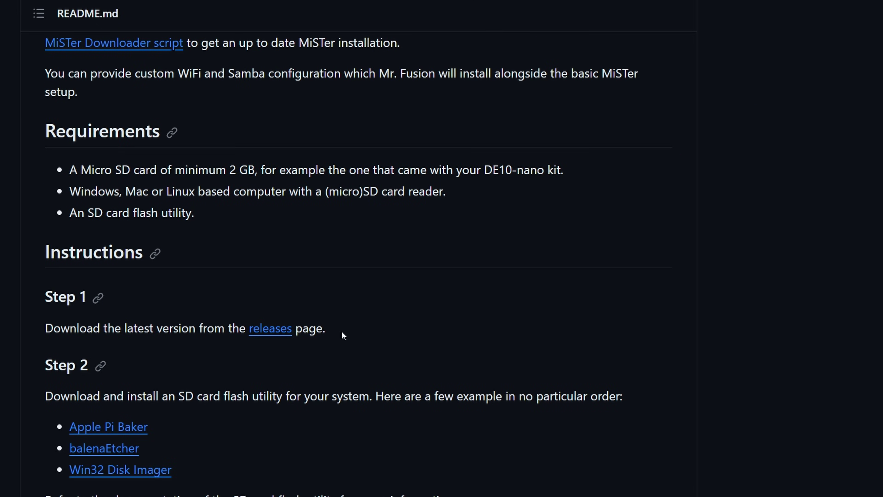
click(270, 329)
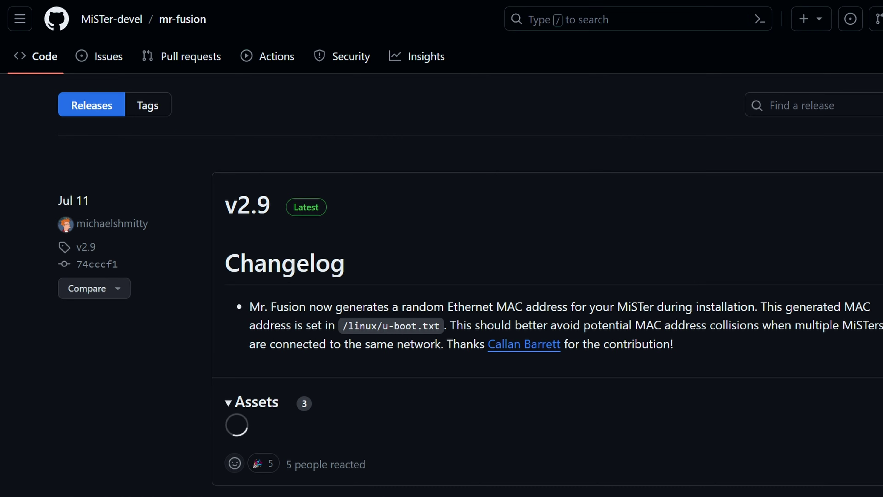
scroll(376, 360, down, 3)
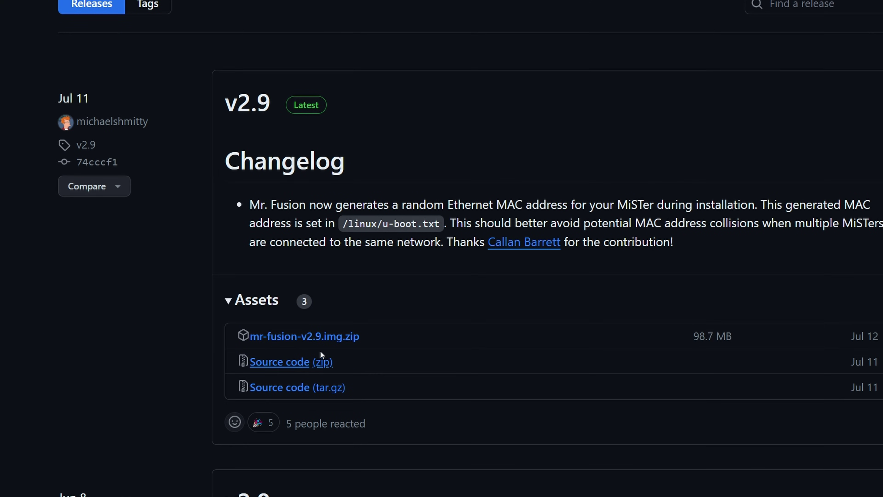
click(313, 337)
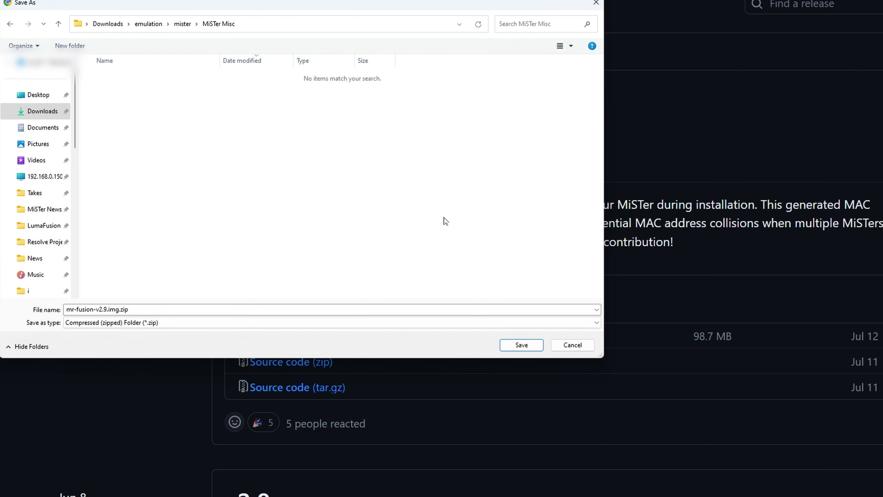
click(513, 348)
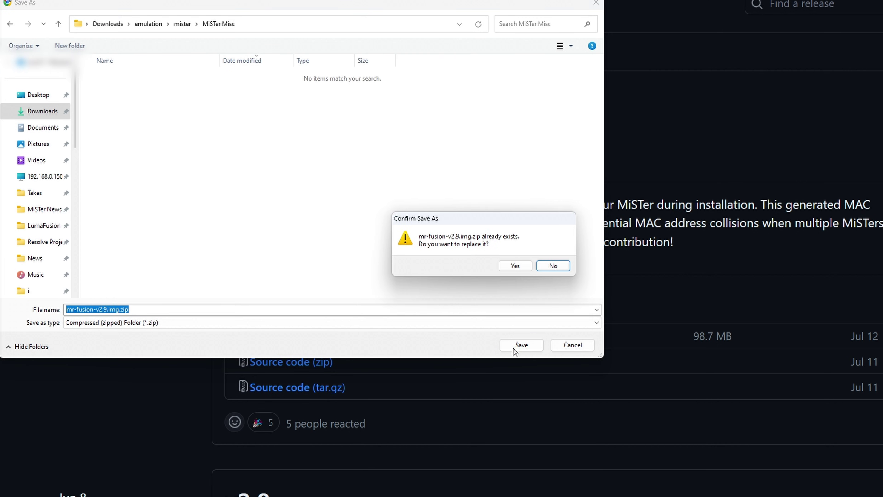
click(511, 266)
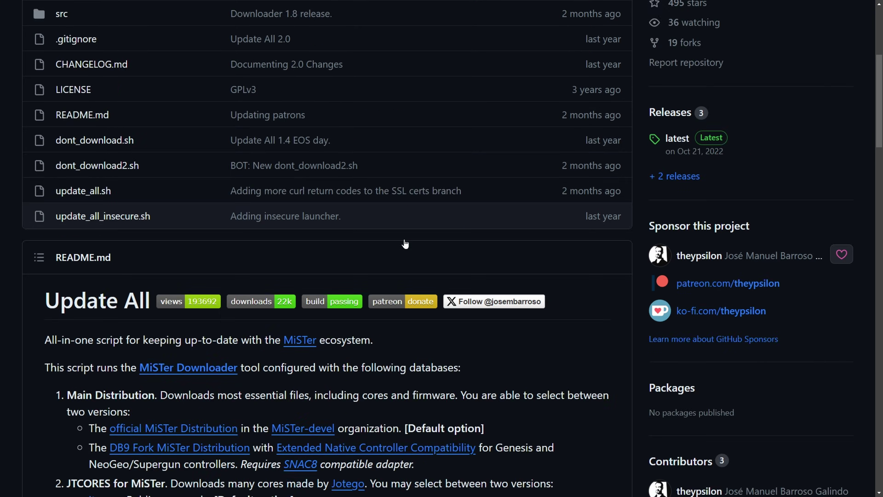
Download the update_all.zip file linked in the Update All setup instructions into the MiSTer Misc folder.
scroll(405, 239, down, 10)
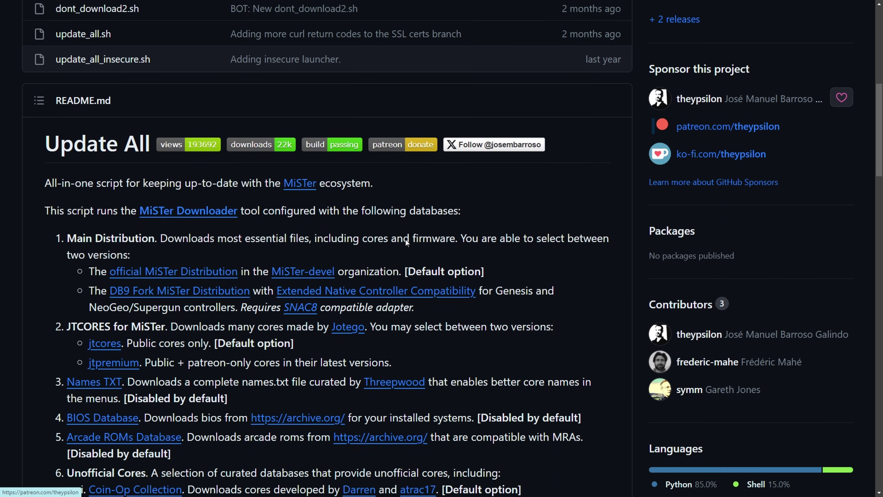
scroll(444, 255, down, 3)
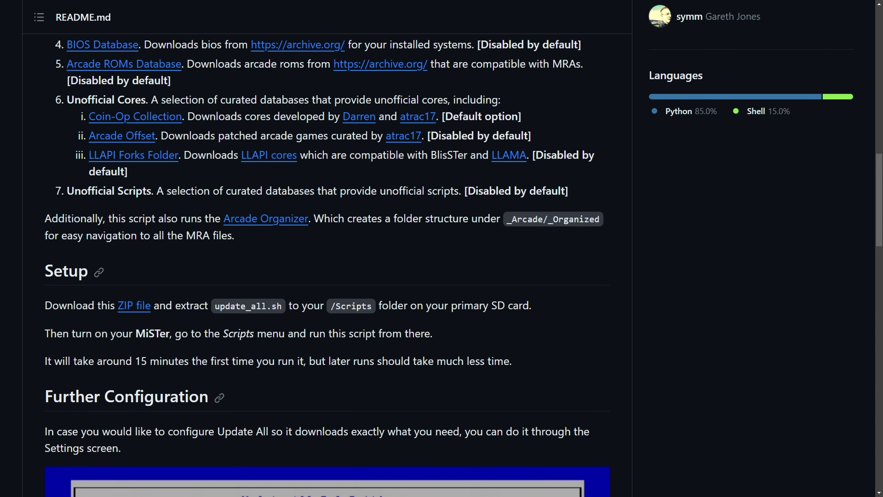
click(128, 306)
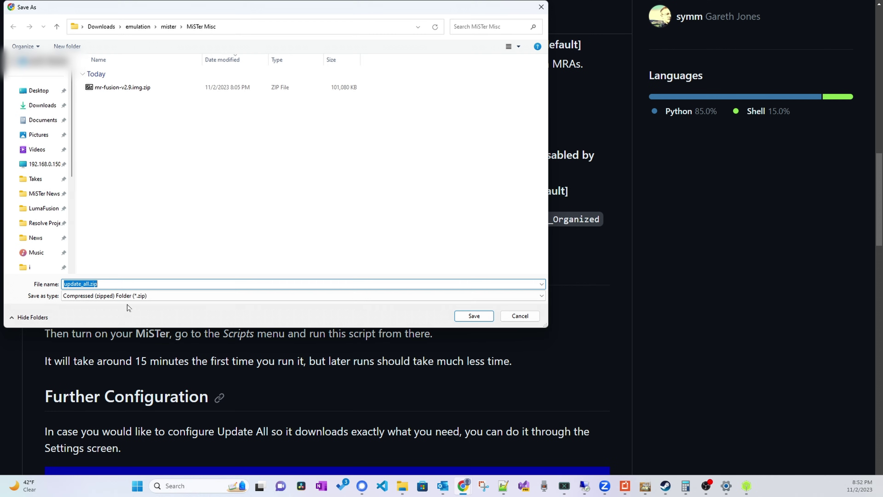
click(478, 321)
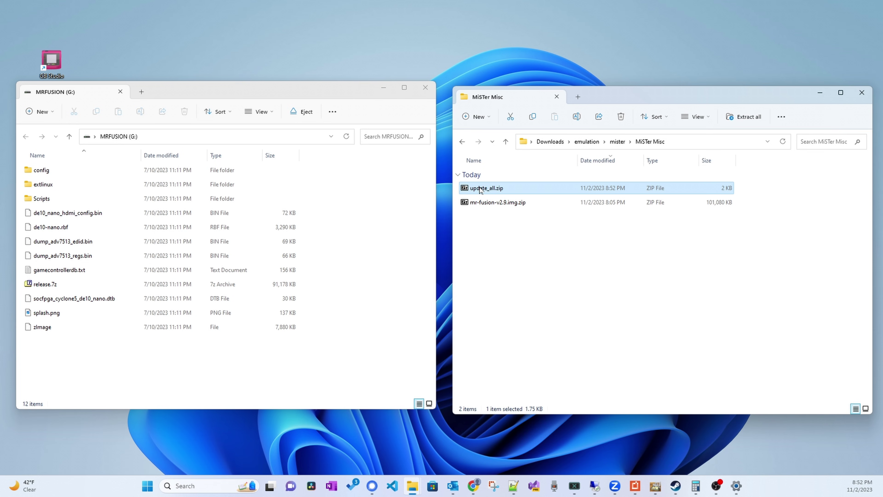
Extract update_all.zip directly into the MiSTer Misc folder with 7-Zip.
right_click(480, 189)
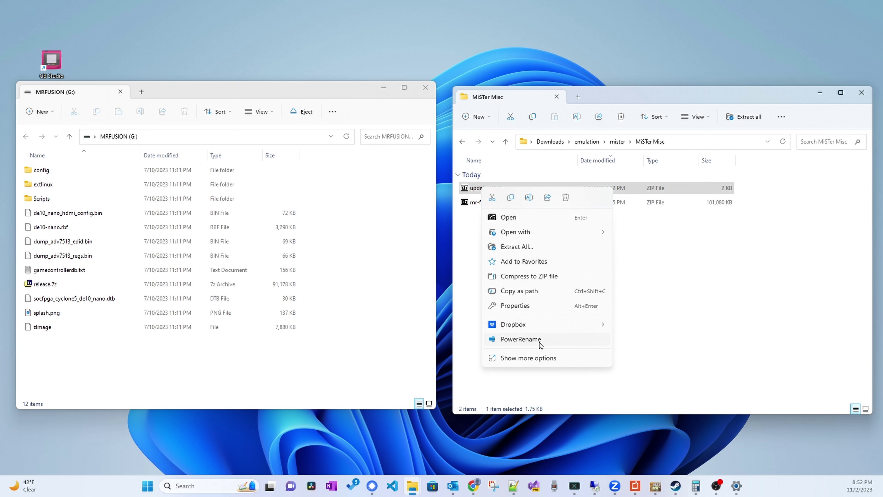
click(537, 358)
mouse_move(618, 167)
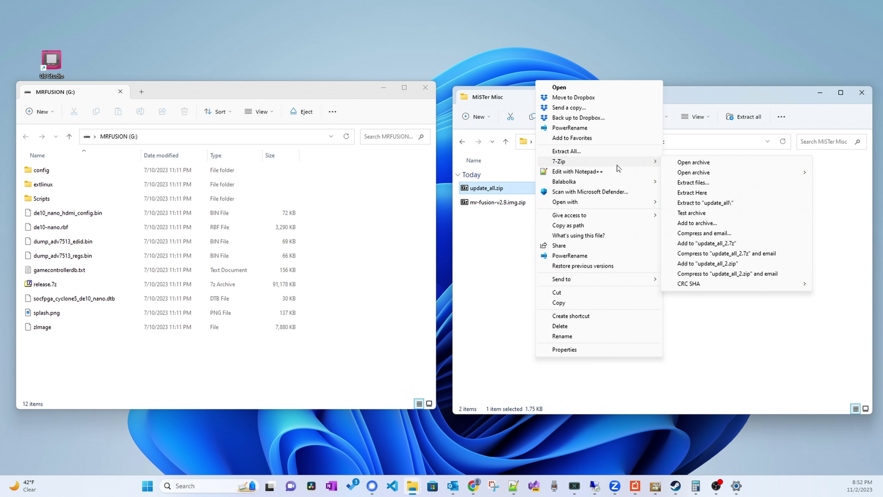
click(733, 197)
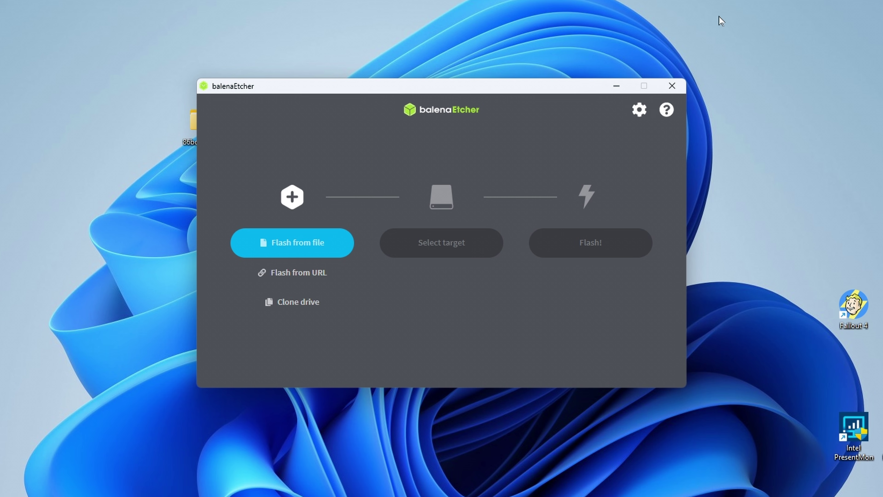
In balenaEtcher, choose the mr-fusion-v2.9 image as source and the 64 GB Generic USB device on G: as target.
click(285, 243)
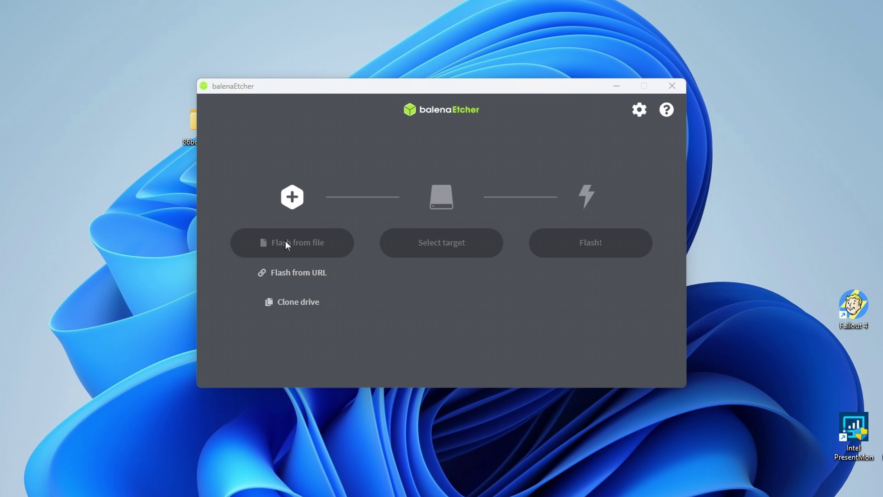
double_click(358, 211)
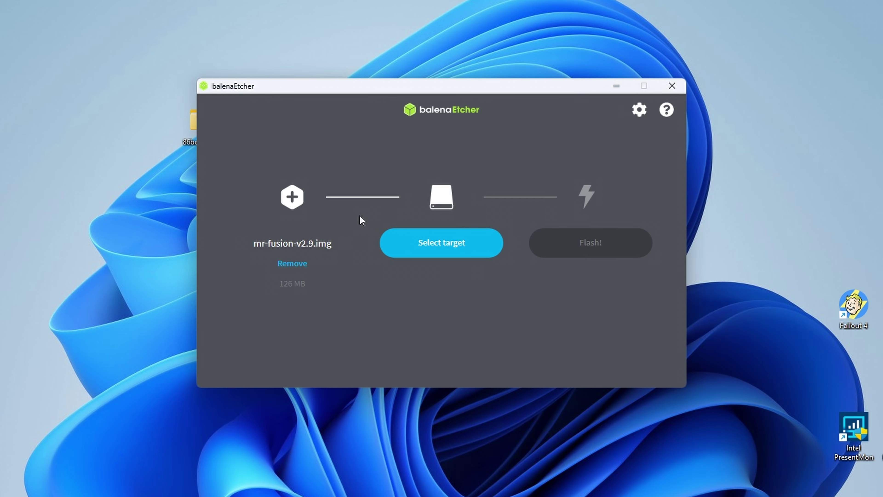
click(404, 251)
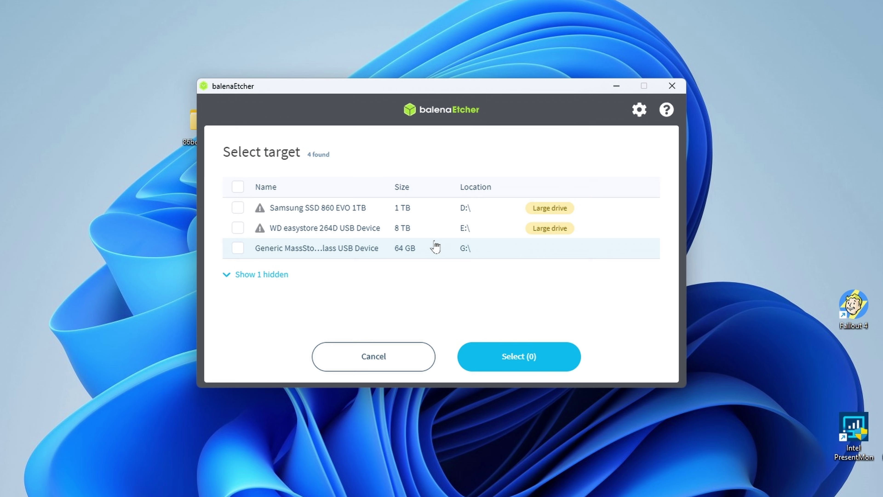
click(238, 248)
click(502, 359)
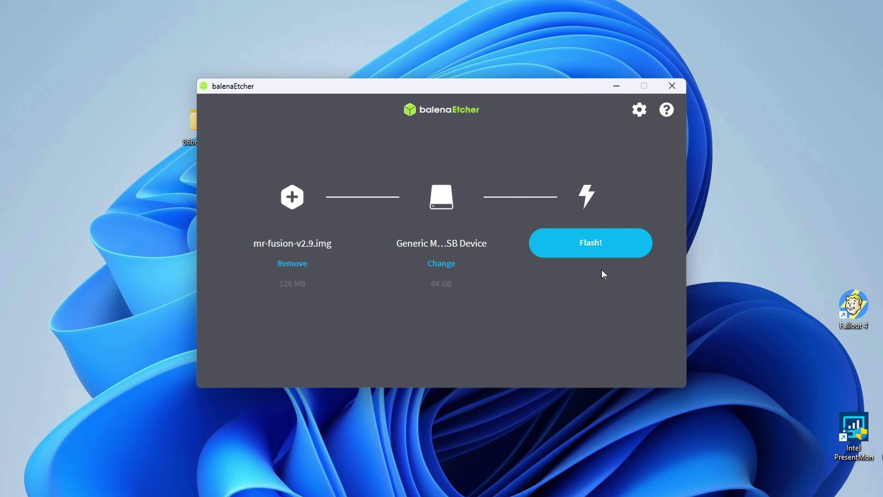
Flash the image to the 64 GB card and decline the Windows offer to format drive G:.
click(601, 256)
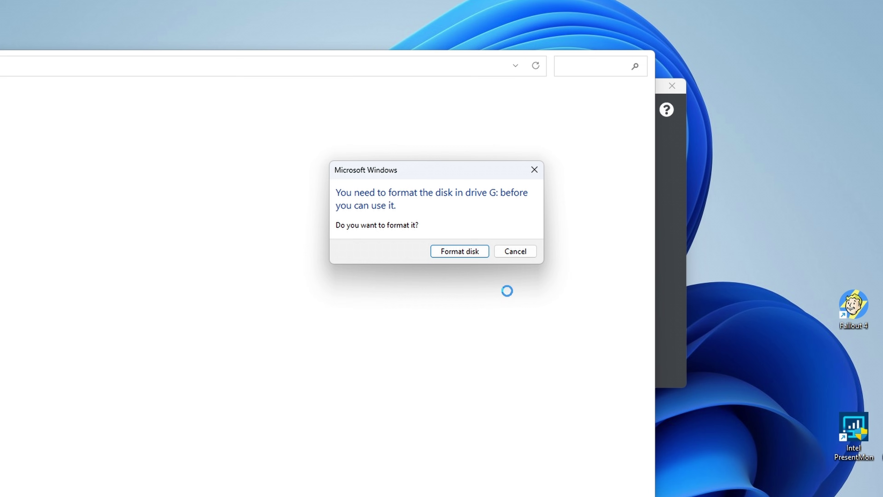
click(516, 255)
click(511, 255)
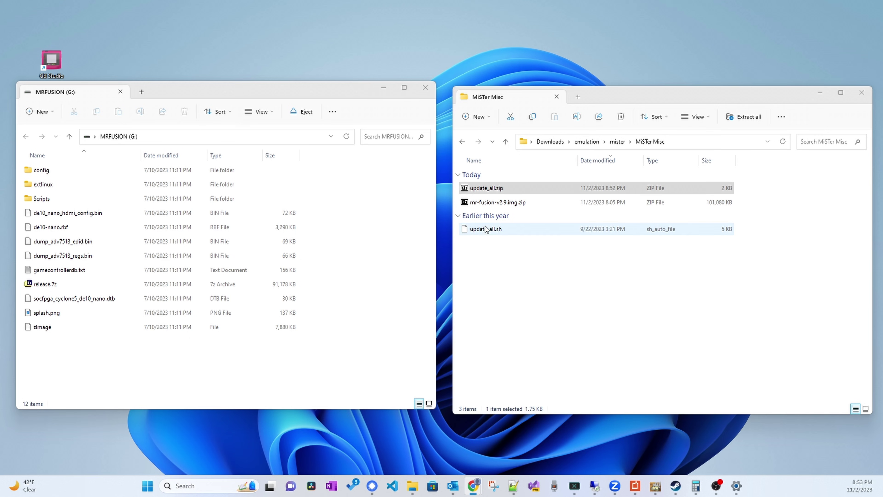
Copy update_all.sh into the Scripts folder on the MRFUSION (G:) drive and open that folder.
drag(486, 229, 40, 200)
double_click(39, 199)
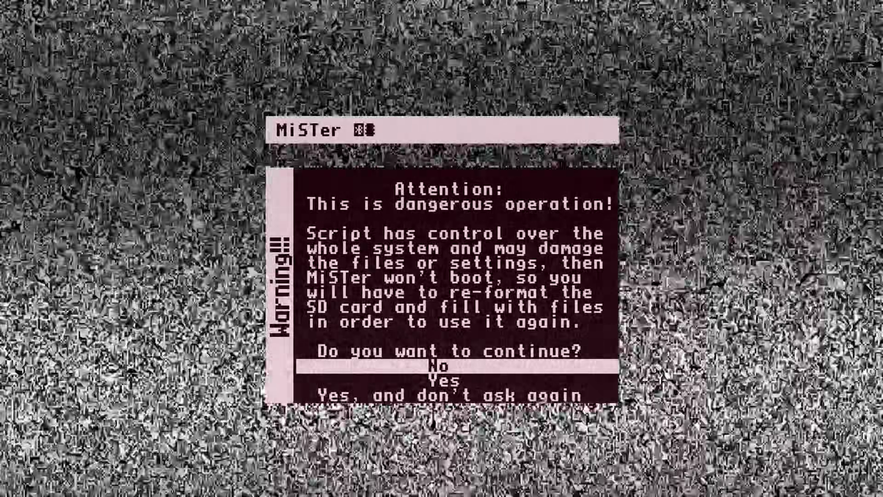
Accept the script warning, run the wifi script on the MiSTer and choose network number 6 to connect to.
key(Down)
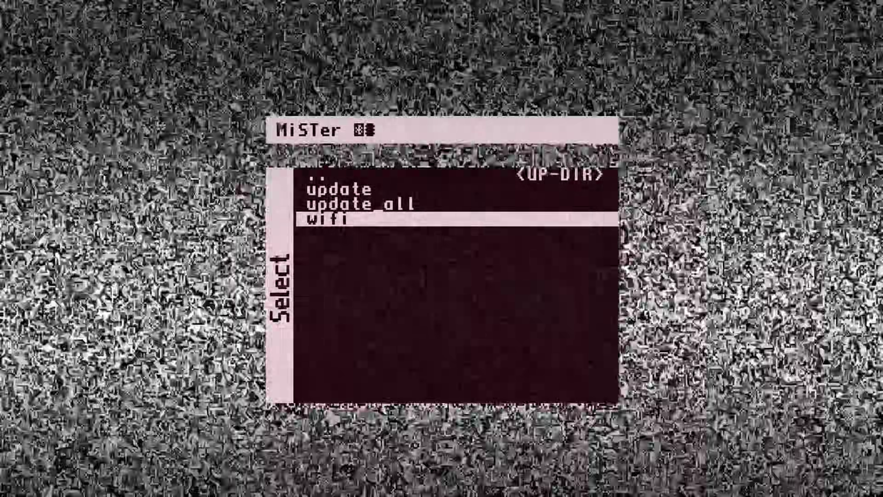
key(Return)
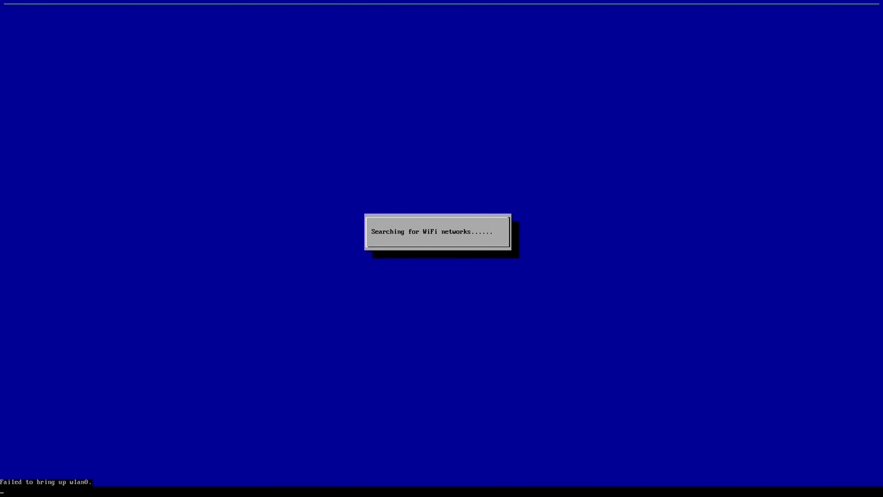
key(Down)
key(Down)
key(Down)
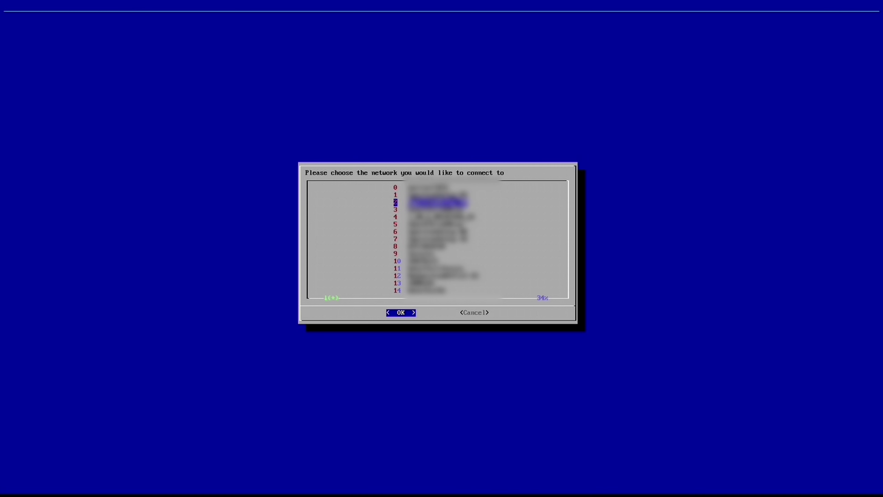
key(Down)
key(Down)
key(Down)
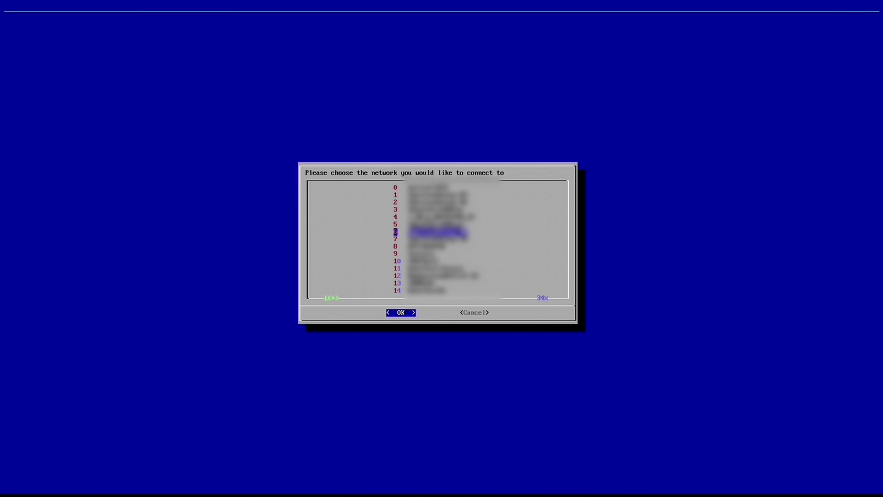
key(Return)
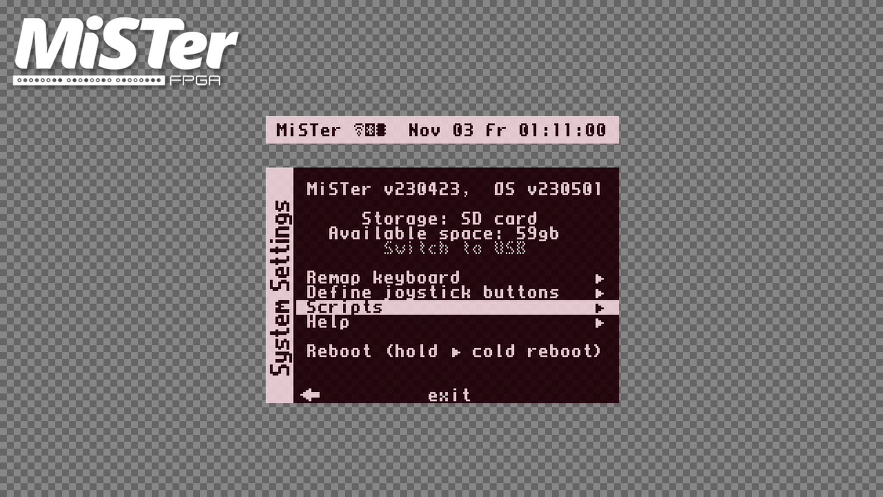
Open the Scripts list from the MiSTer system settings.
key(Return)
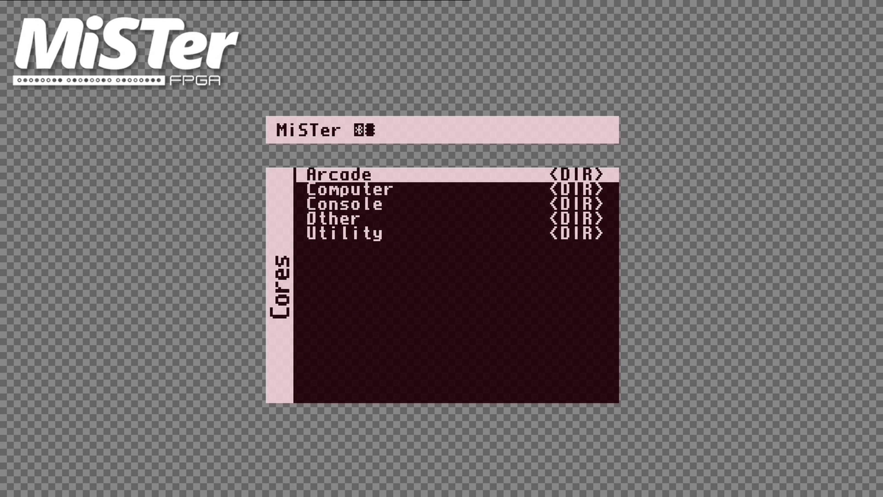
Look through the games in the Arcade cores folder and return to the main cores list.
key(Return)
key(Down)
key(Down)
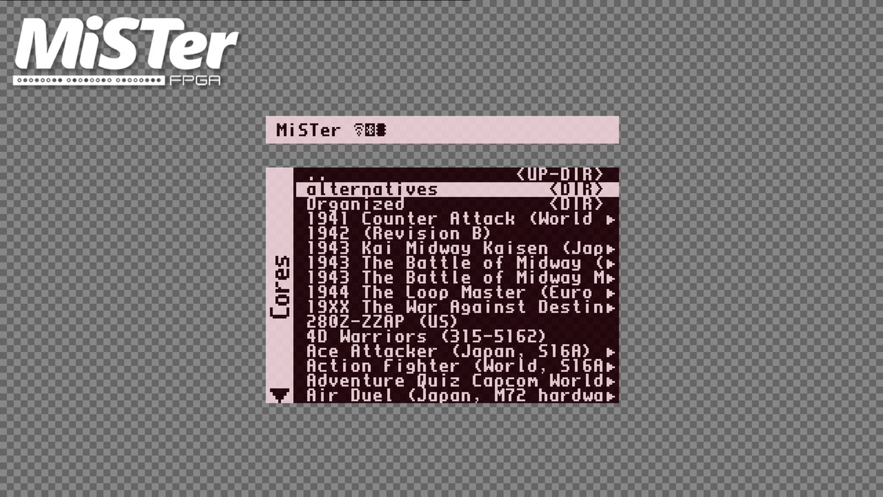
key(Down)
key(Down)
key(Down)
key(Down)
key(Down)
key(Down)
key(Down)
key(Down)
key(Down)
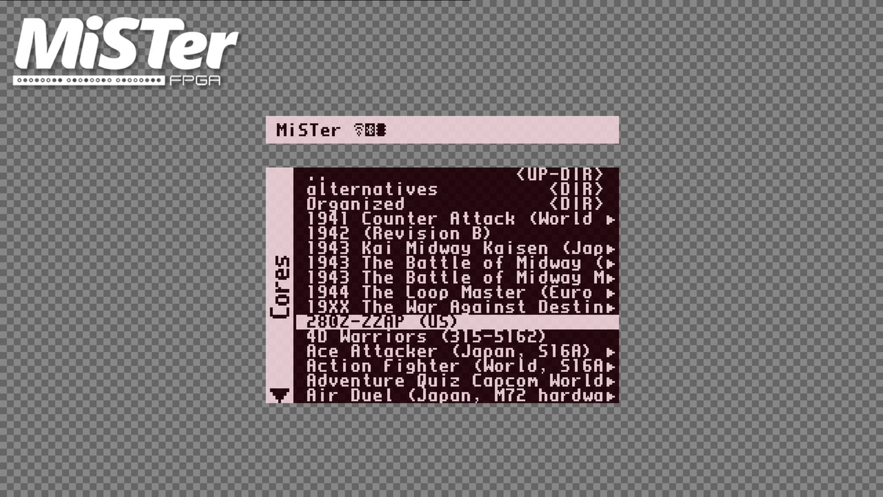
key(BackSpace)
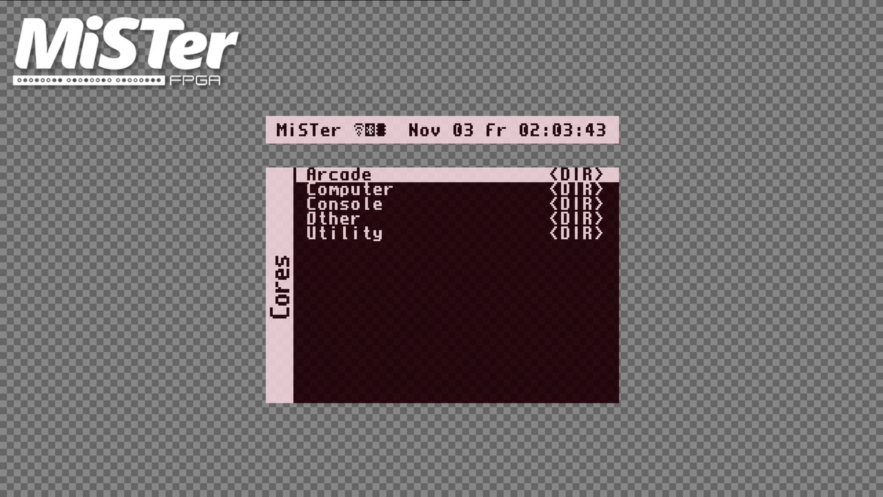
Examine the Computer, Console, Other and Utility core folders, opening Computer and Utility.
key(Down)
key(Return)
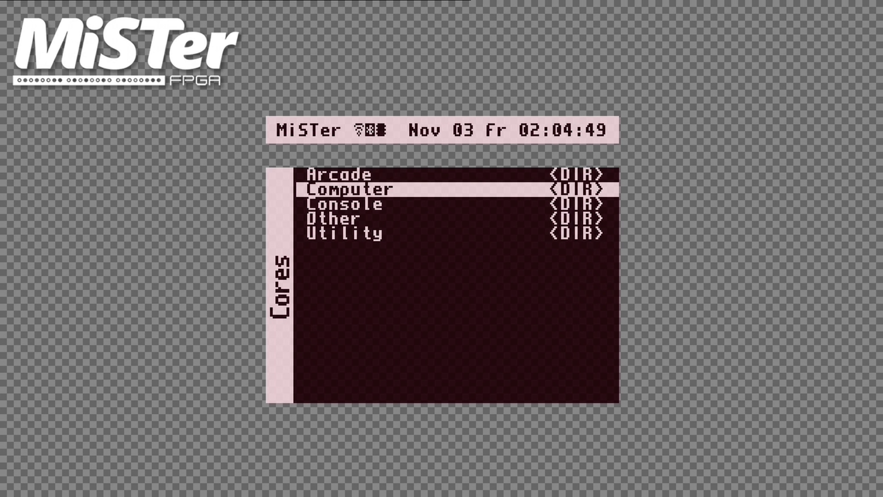
key(Down)
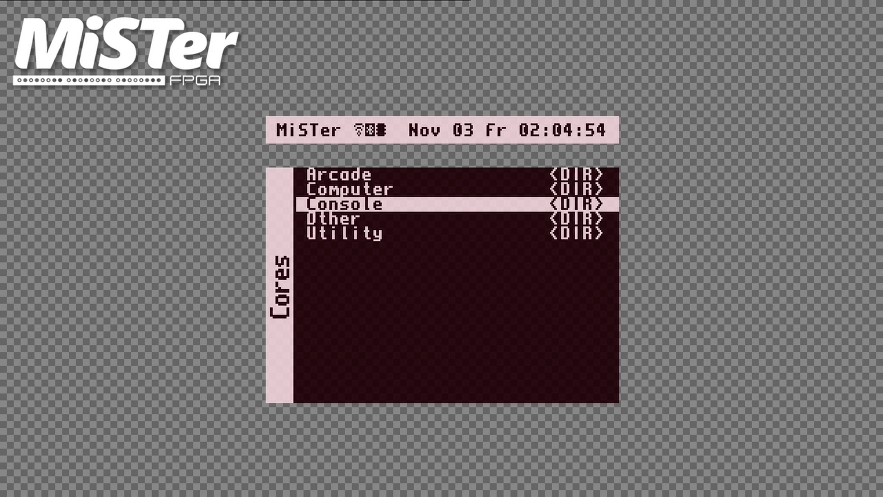
key(Down)
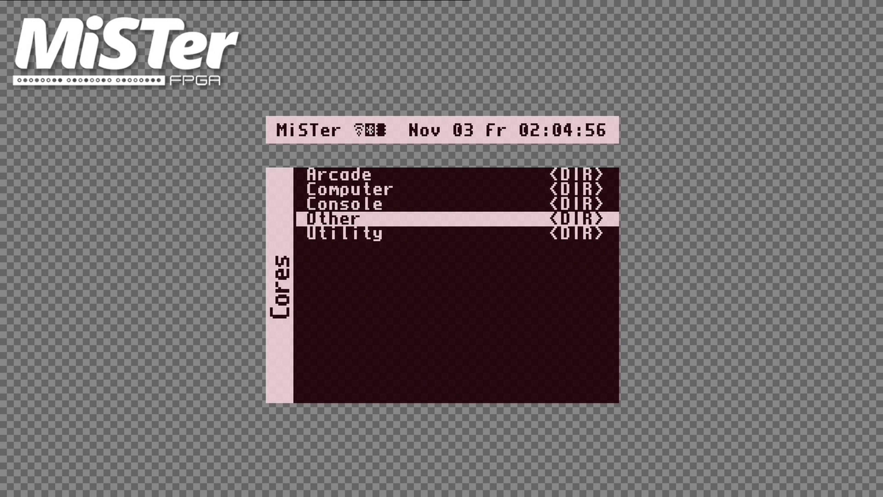
key(Down)
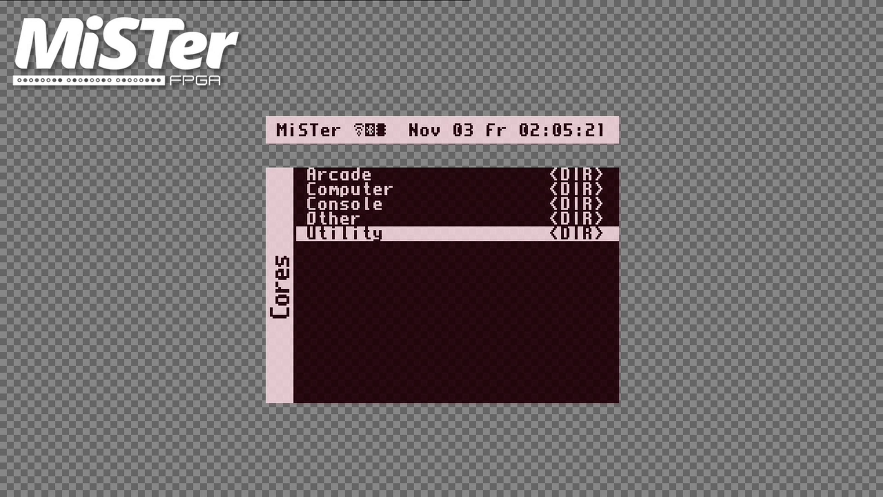
key(Return)
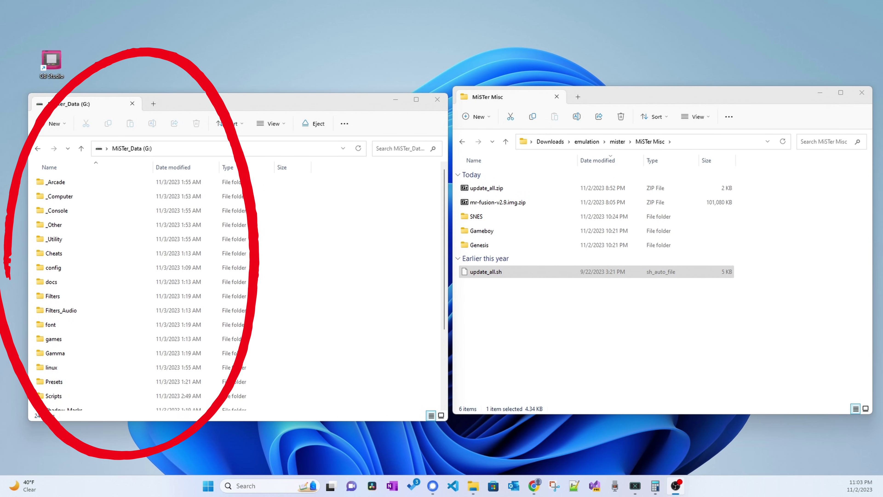
Copy all the SNES game archives from the MiSTer Misc SNES folder into games\SNES on the MiSTer_Data (G:) card.
double_click(67, 343)
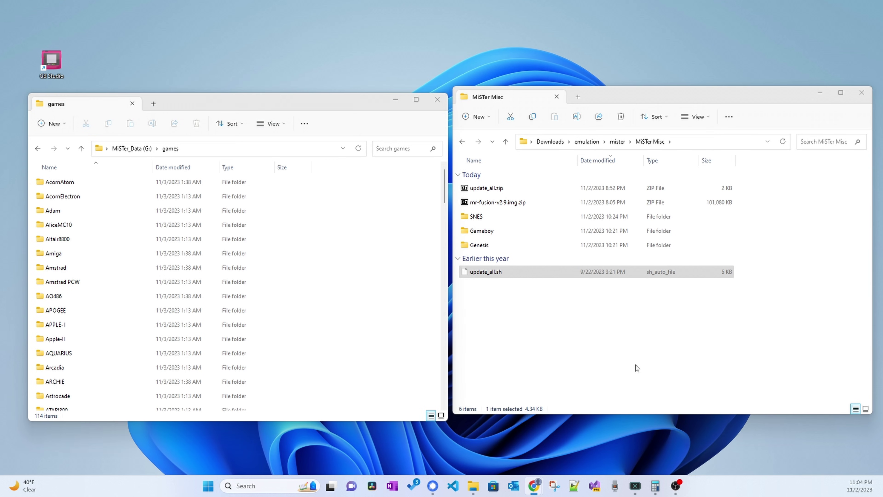
double_click(477, 216)
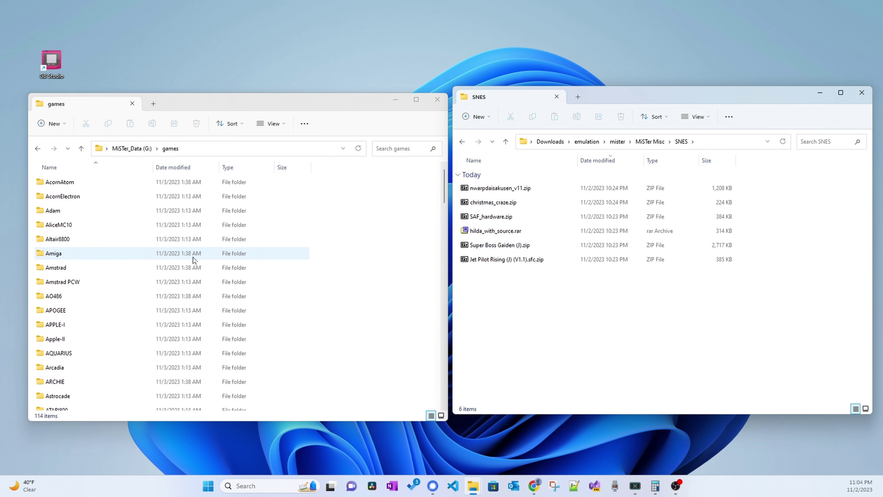
scroll(166, 264, down, 8)
scroll(166, 264, down, 20)
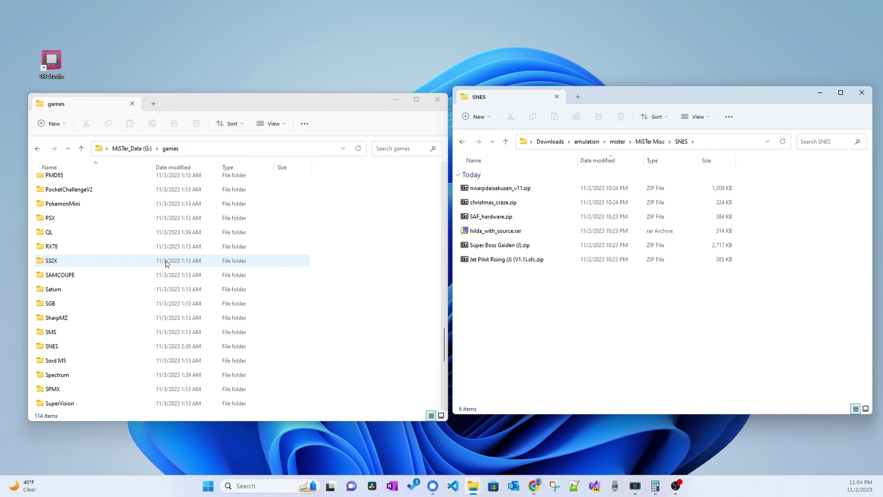
double_click(65, 346)
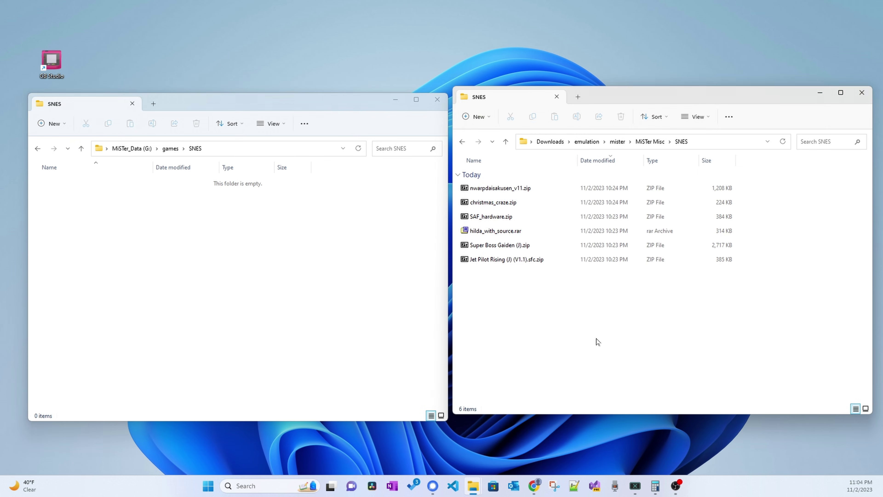
drag(597, 341, 243, 268)
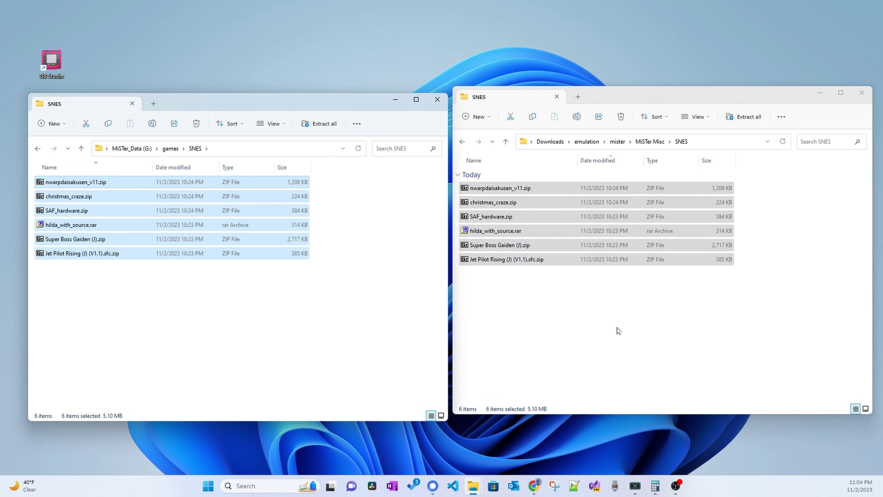
Open the Gameboy folder in MiSTer Misc and the GAMEBOY folder under games on the MiSTer_Data card.
key(alt+Up)
key(alt+Up)
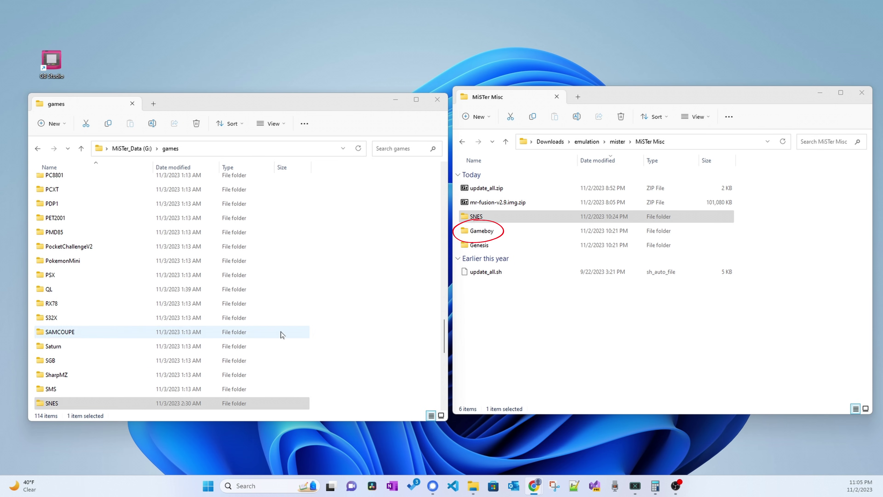
click(599, 348)
click(481, 233)
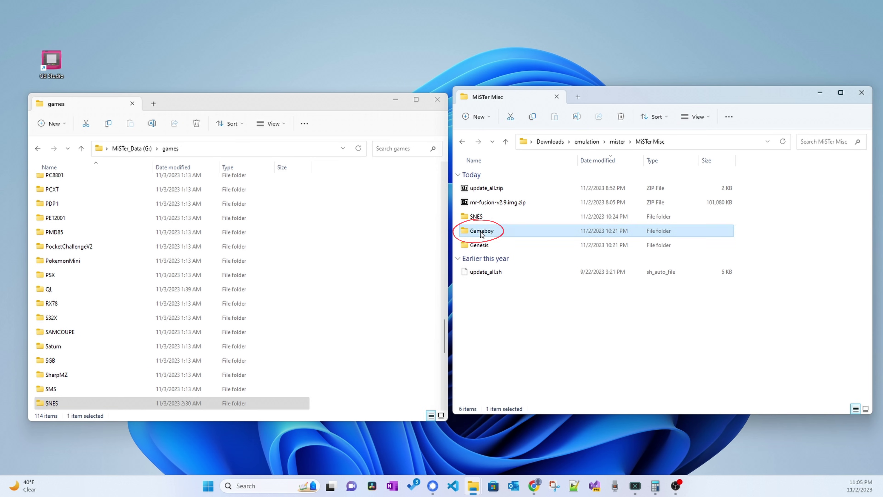
double_click(481, 232)
scroll(144, 329, up, 10)
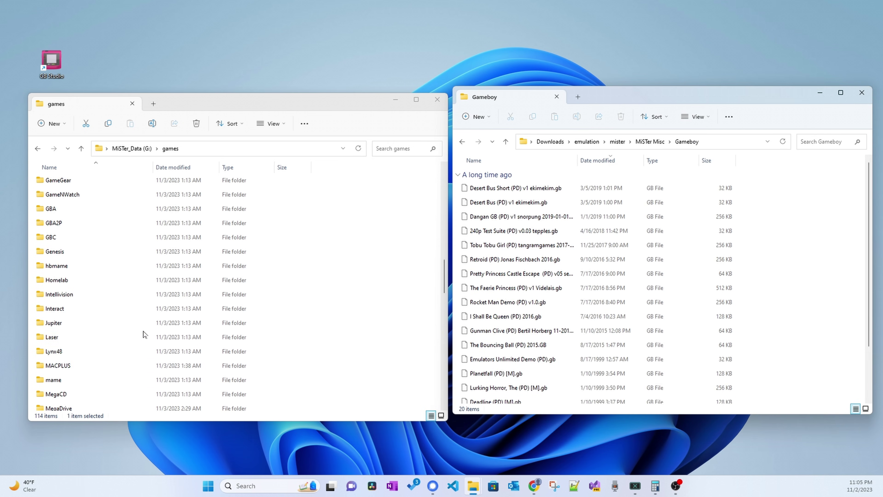
scroll(144, 333, up, 3)
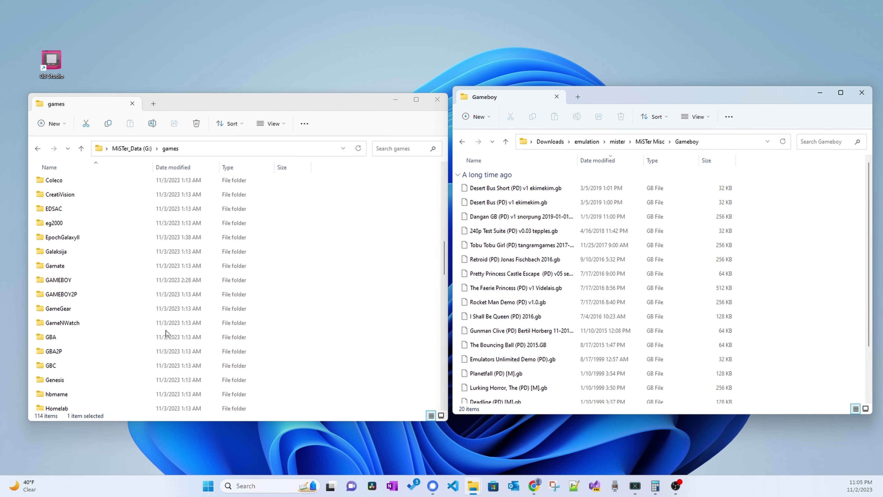
double_click(76, 282)
Copy every Game Boy ROM from the Gameboy source folder into games\GAMEBOY on the card.
click(518, 189)
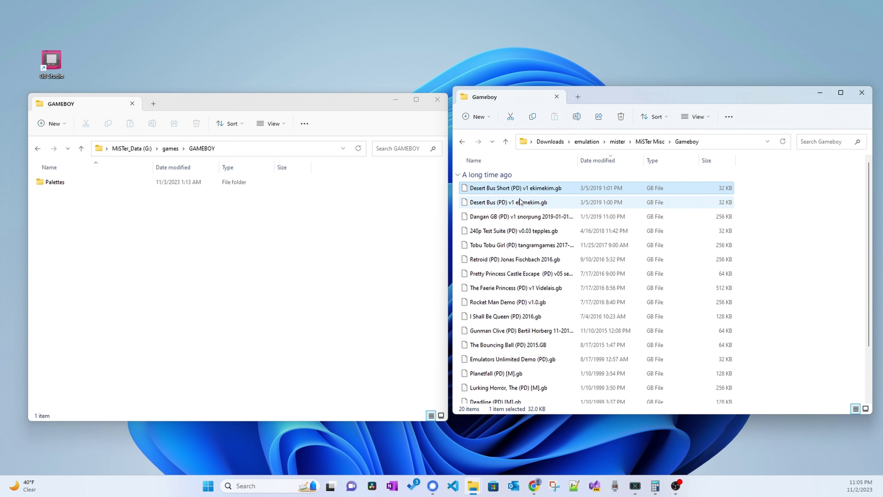
scroll(522, 279, down, 3)
shift+click(504, 396)
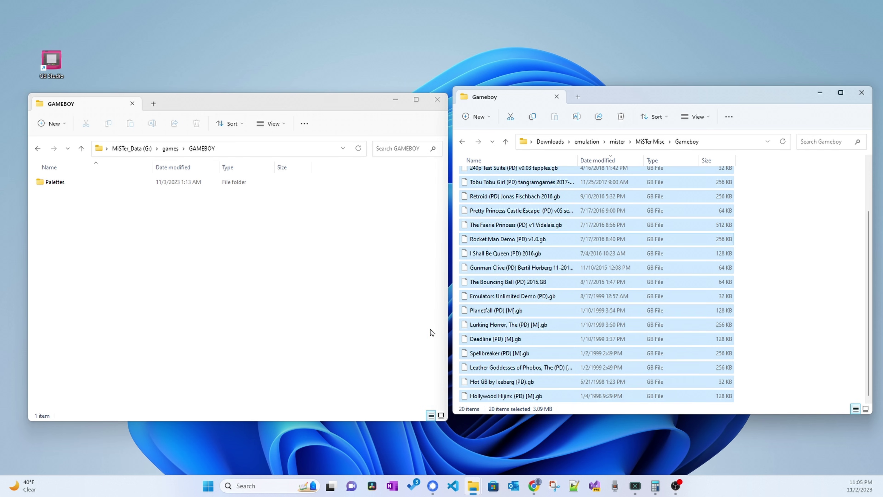
click(172, 318)
key(ctrl+v)
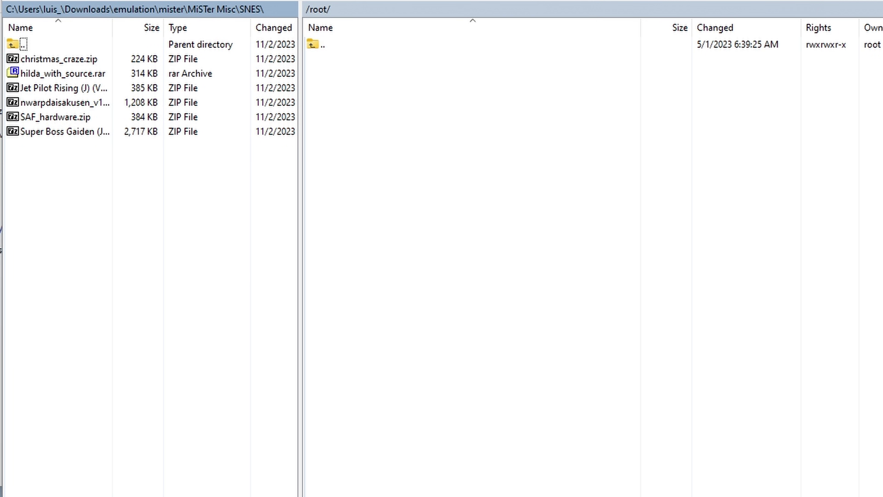
Switch to the file transfer client and open /media/fat/games on the MiSTer, starting from /root.
double_click(322, 46)
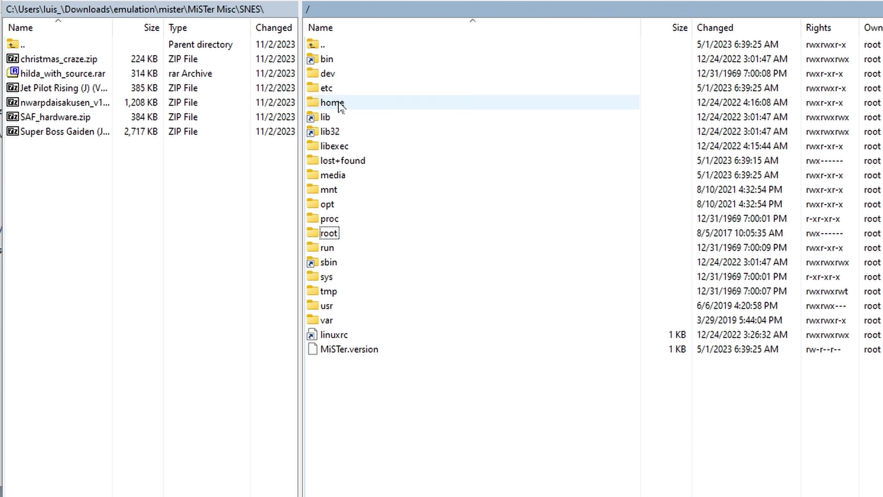
double_click(337, 176)
double_click(326, 59)
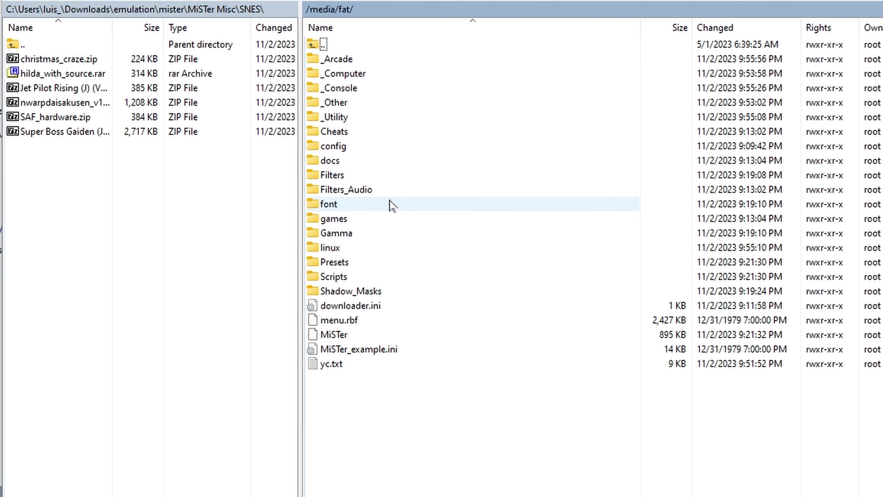
double_click(334, 221)
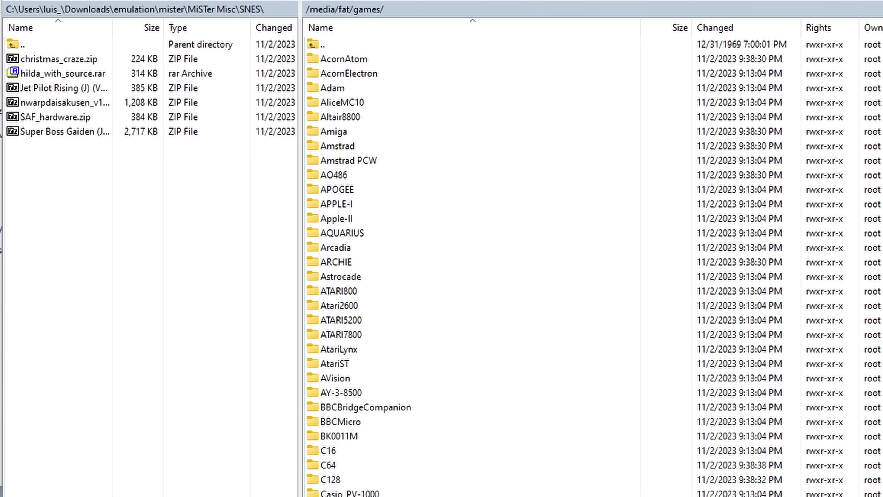
Upload all the ROM files from the local Gameboy folder to /media/fat/games/GAMEBOY on the MiSTer.
key(BackSpace)
scroll(645, 410, down, 5)
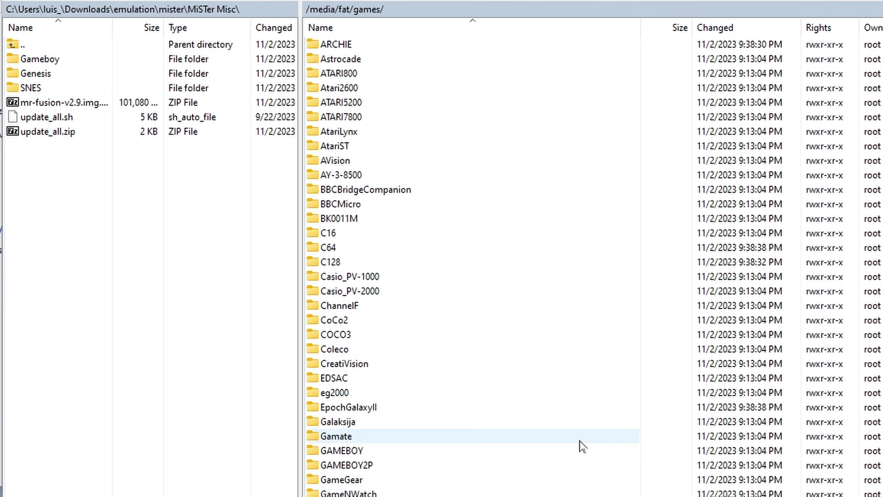
double_click(580, 443)
click(45, 60)
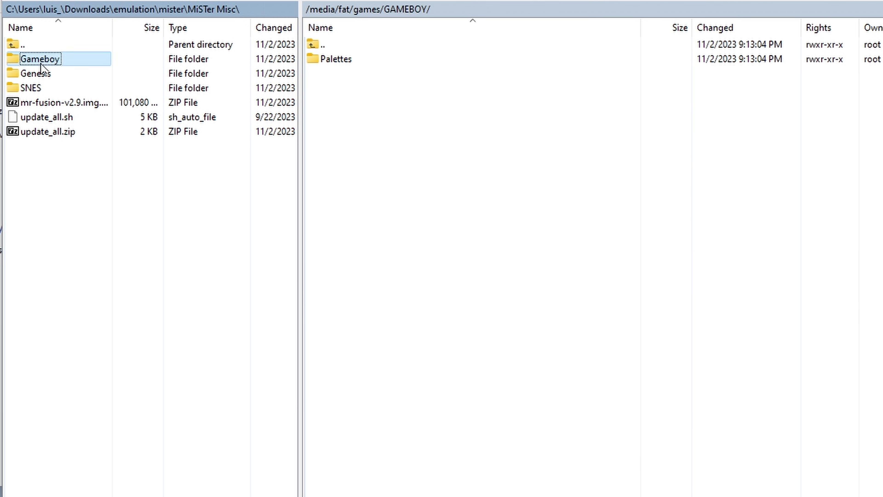
double_click(45, 59)
shift+click(62, 334)
drag(46, 62, 617, 300)
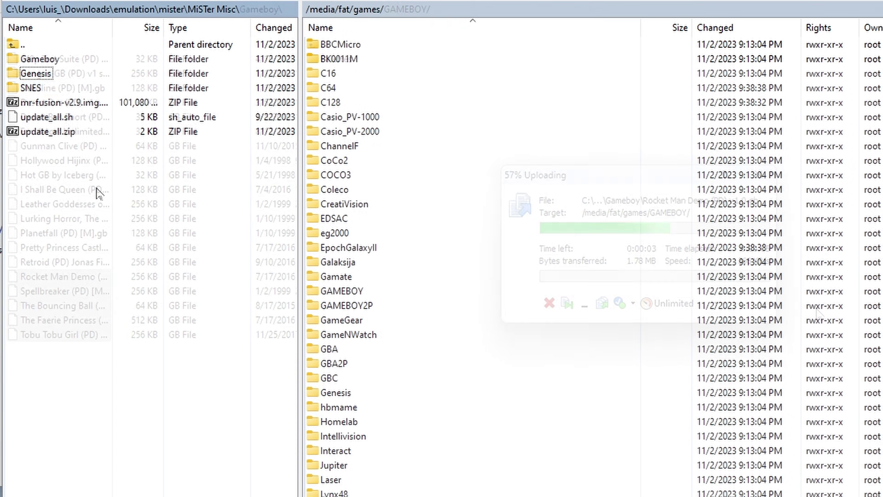
Upload all the files from the local SNES folder to /media/fat/games/SNES on the MiSTer.
double_click(31, 87)
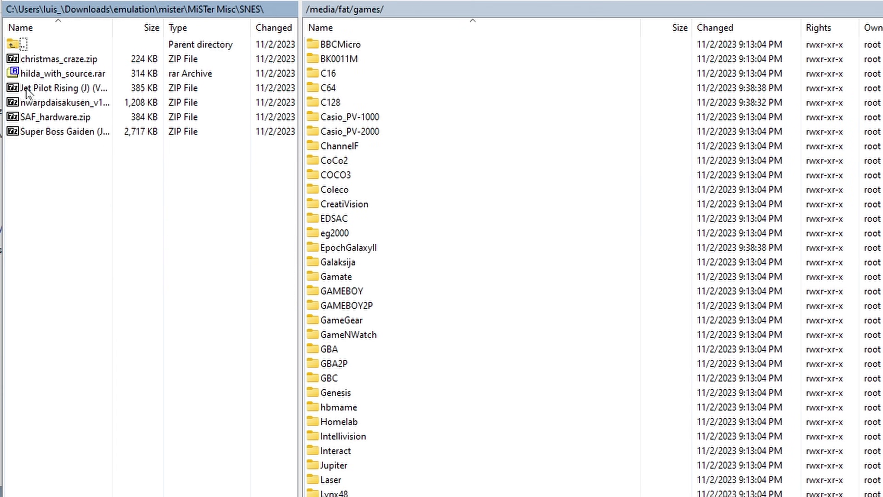
scroll(406, 201, down, 7)
scroll(406, 355, down, 6)
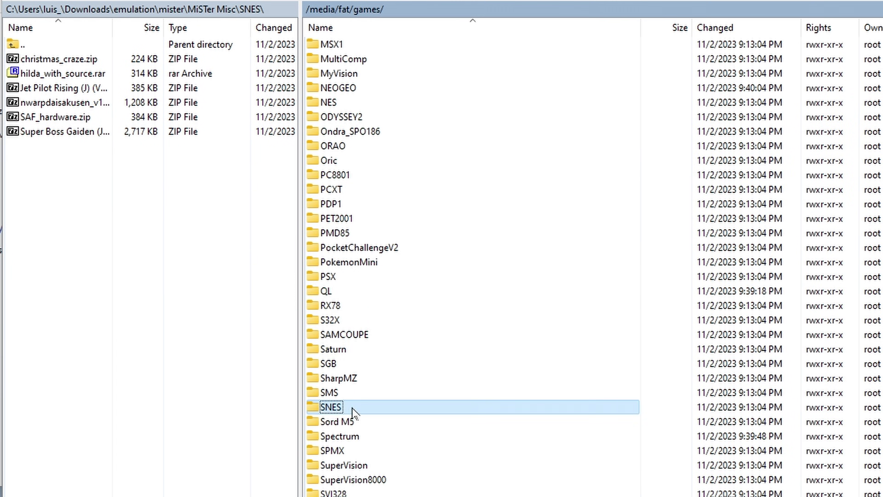
double_click(348, 409)
shift+click(75, 129)
drag(74, 129, 554, 230)
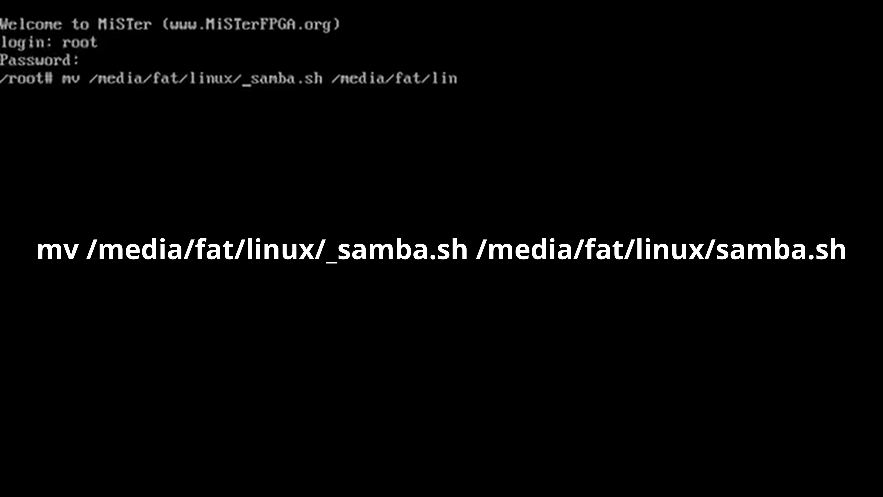
Complete and run the mv command on the MiSTer that renames /media/fat/linux/_samba.sh to /media/fat/linux/samba.sh.
text(/samba.sh)
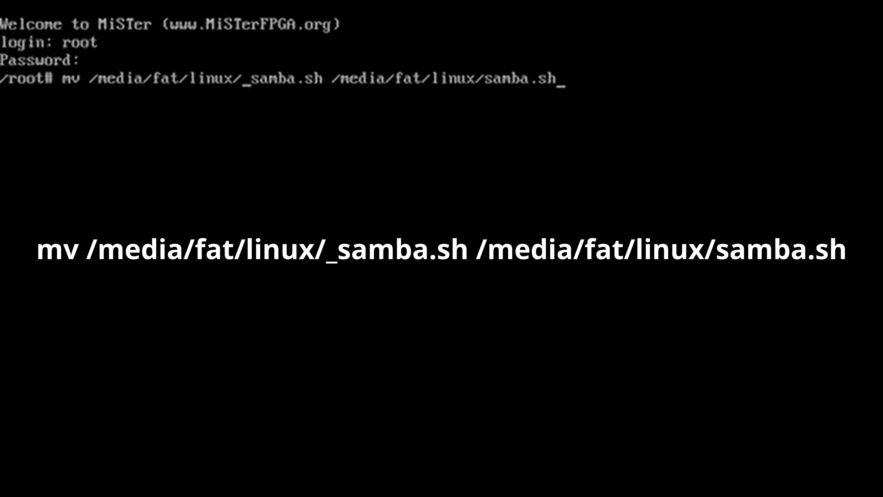
key(Return)
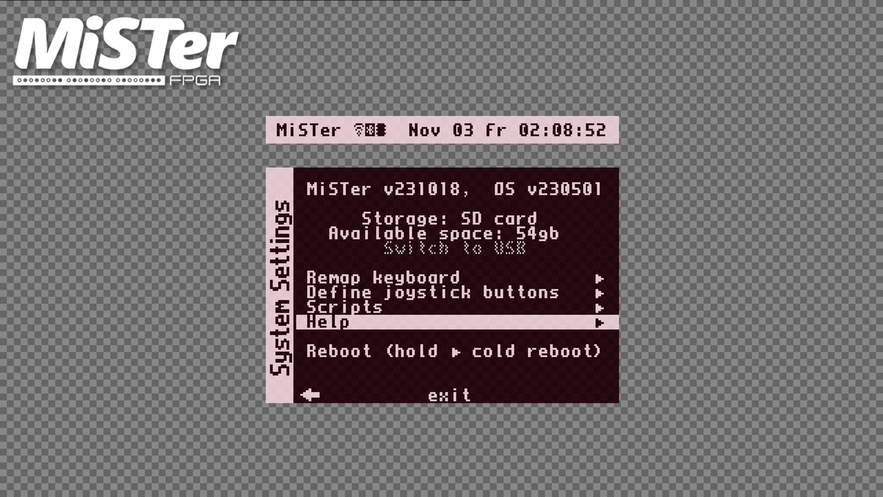
key(Left)
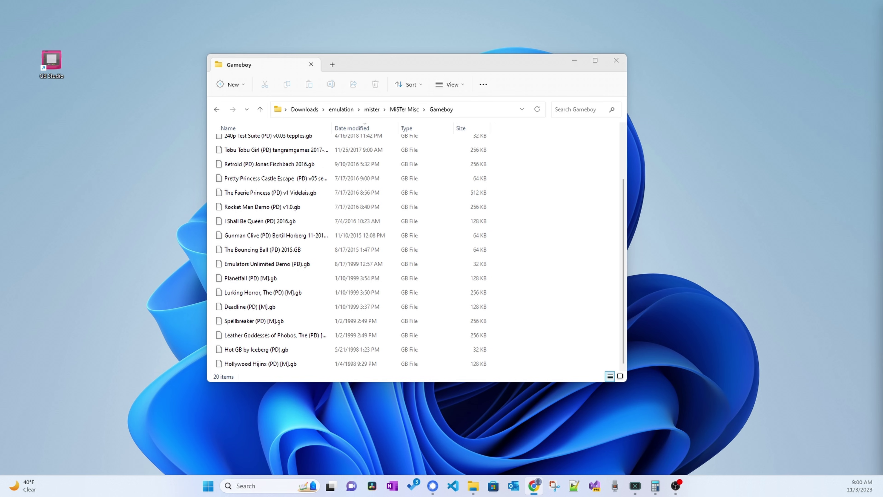
In File Explorer, go to the network location \\mister.
click(469, 109)
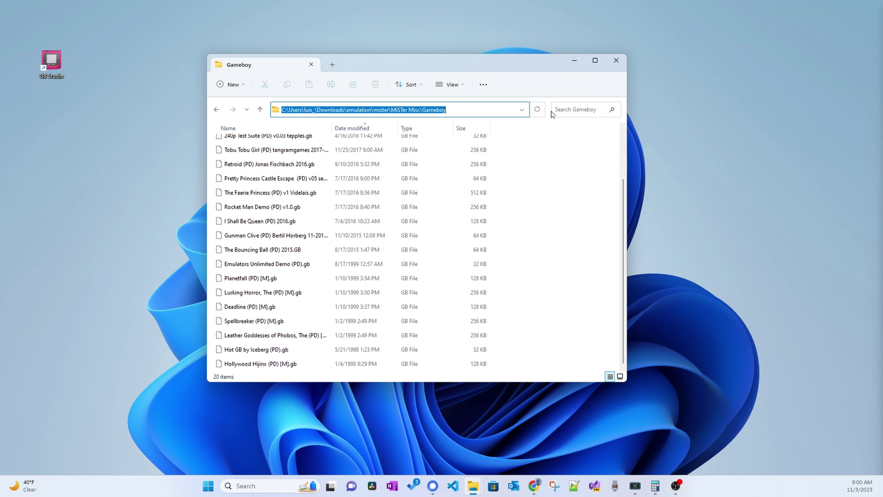
text(\\)
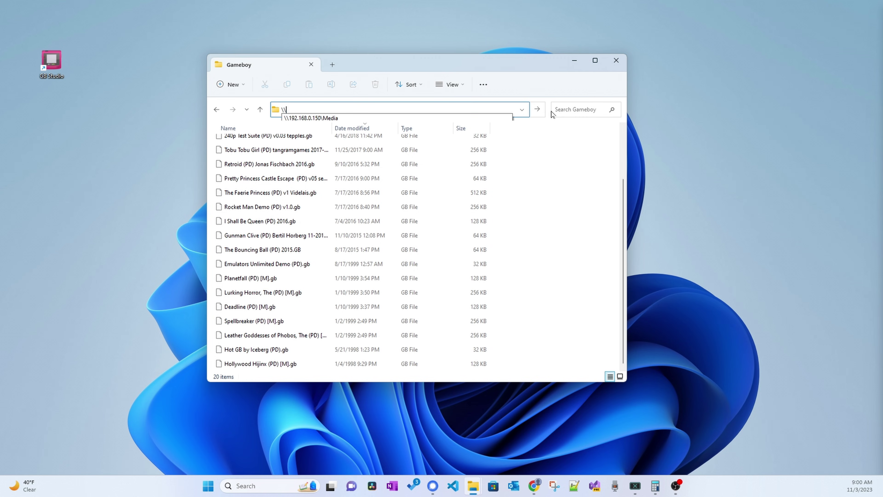
text(mister)
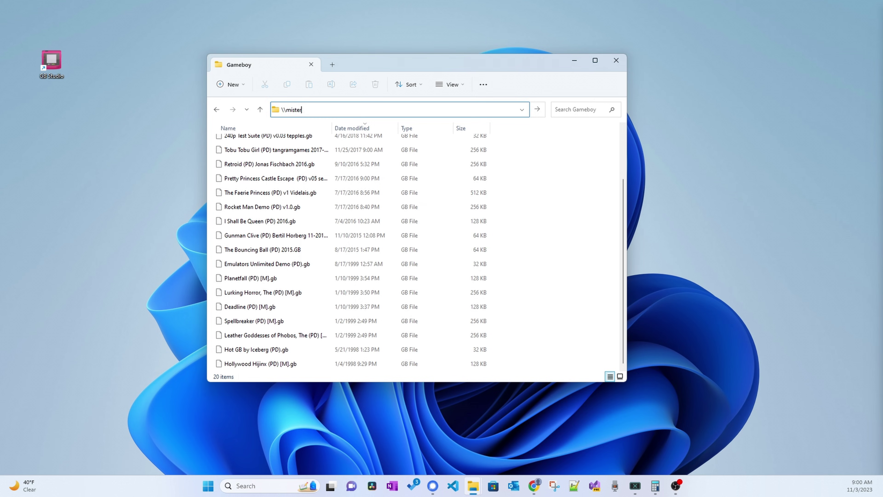
key(Return)
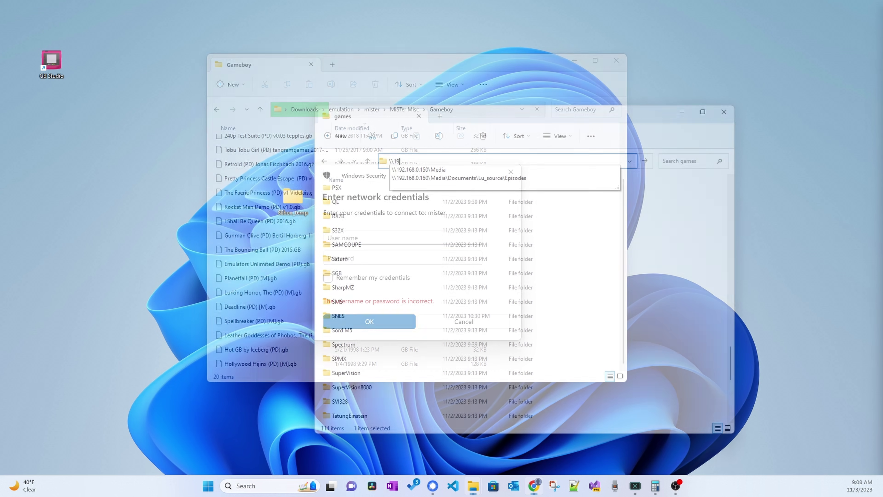
Go to the MiSTer's network location by its IP address, \\192.168.0.167.
text(.168.0)
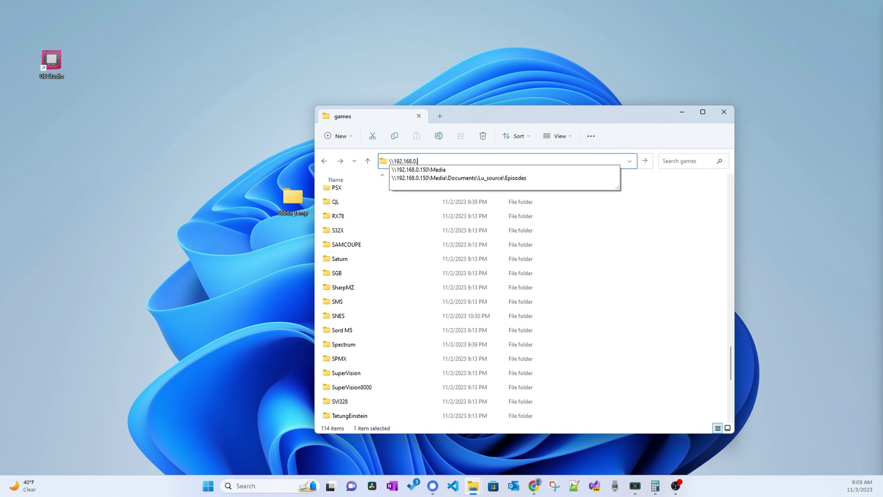
text(.167)
key(ctrl+a)
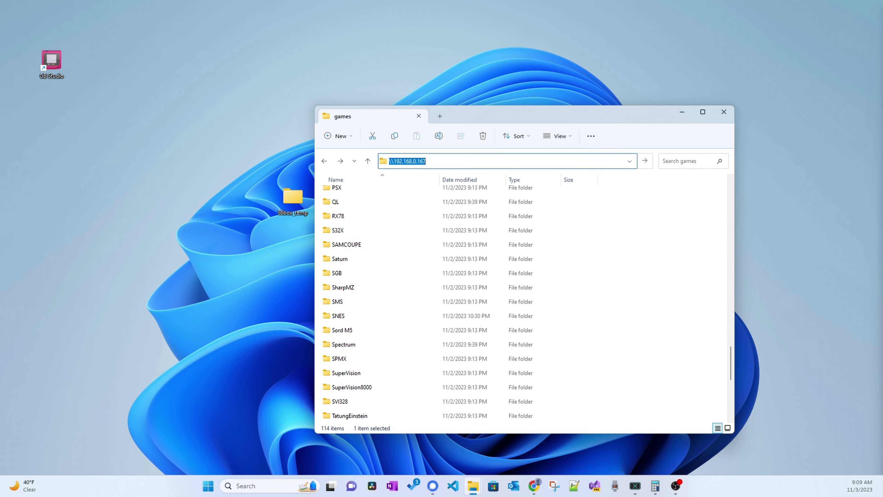
key(Home)
key(Return)
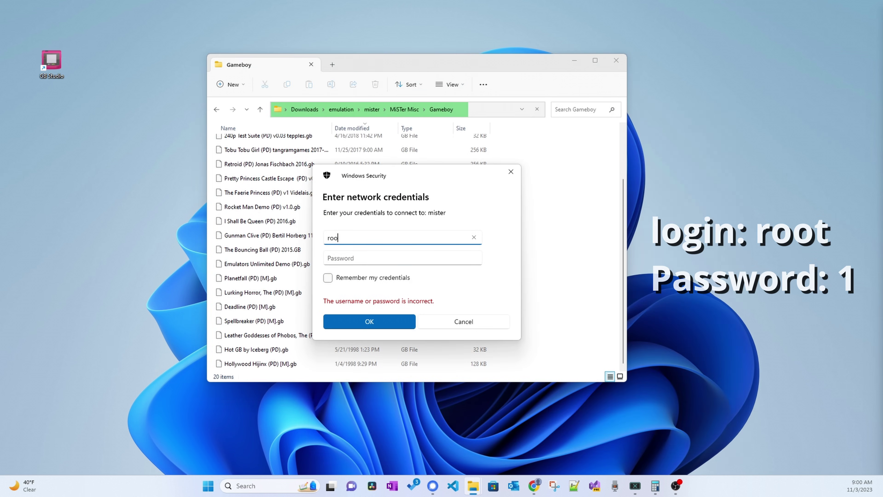
Sign in to the mister network share as root with the account password and open the sdcard folder.
text(t)
key(Tab)
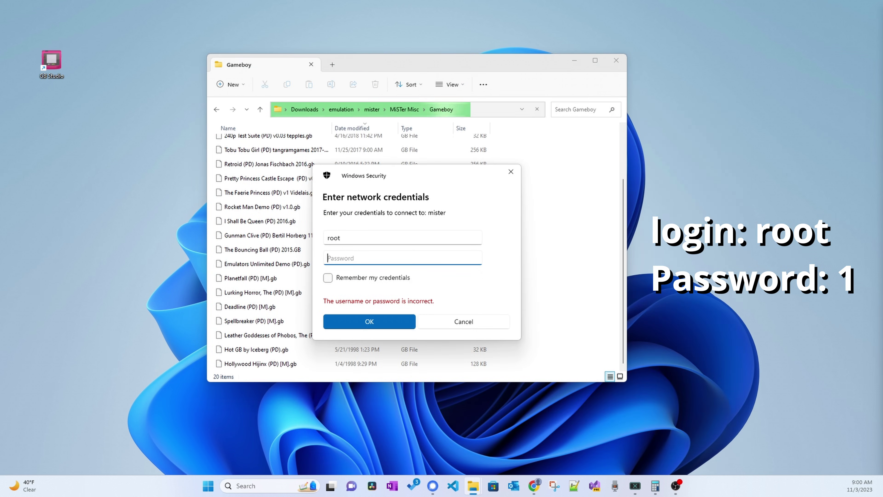
text(1)
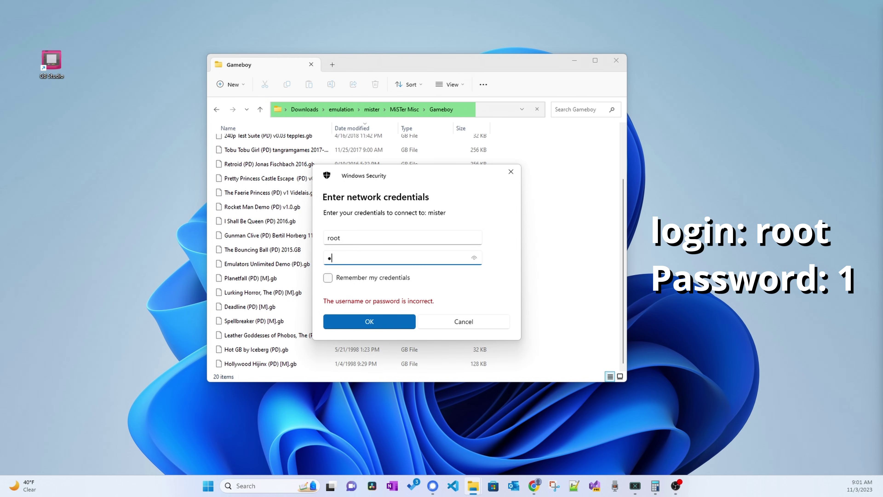
key(Return)
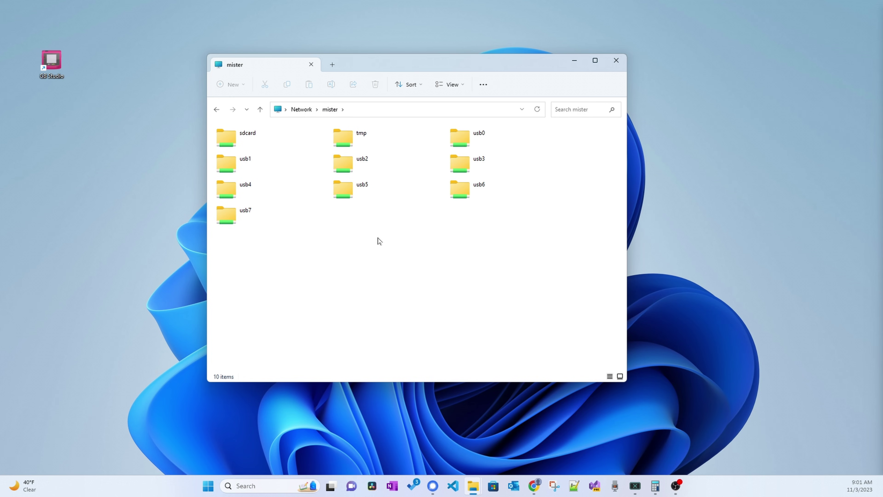
double_click(223, 137)
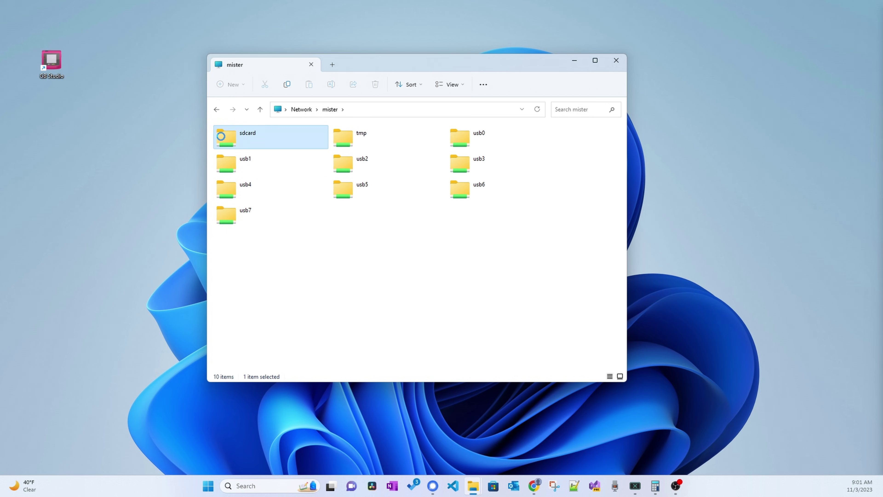
Open the games folder on the MiSTer's sdcard share and place its window beside the local source folder.
key(alt+Tab)
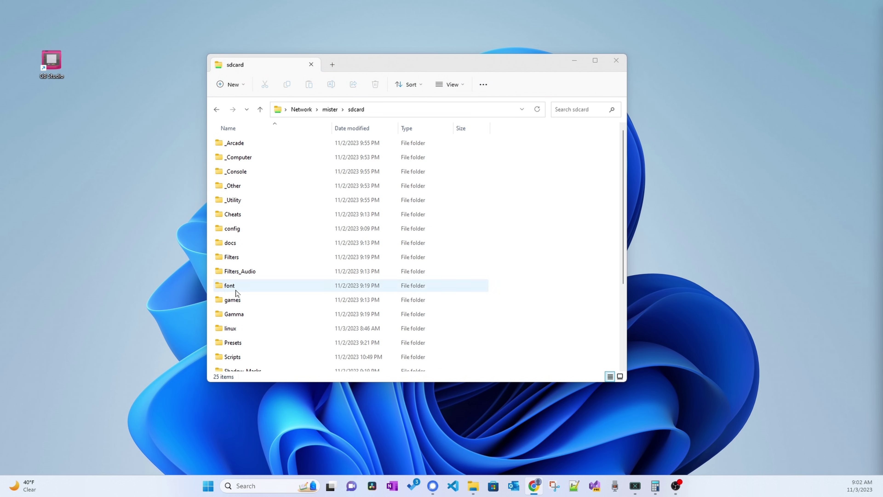
double_click(230, 300)
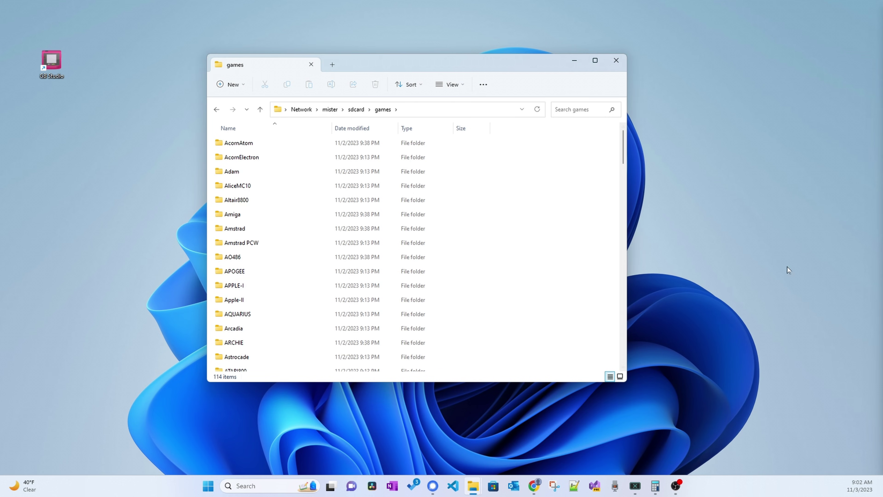
drag(479, 75, 351, 72)
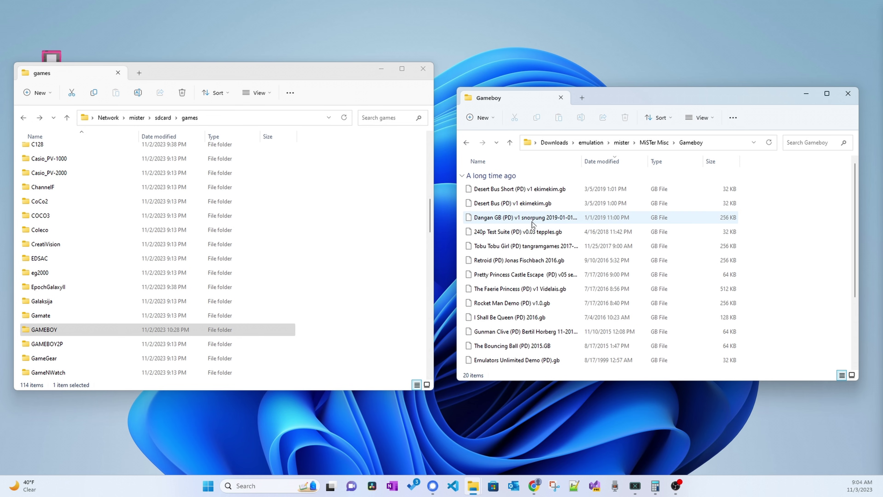
Copy all the Game Boy ROM files from the local Gameboy folder into the GAMEBOY folder on the share.
key(ctrl+a)
drag(506, 191, 50, 332)
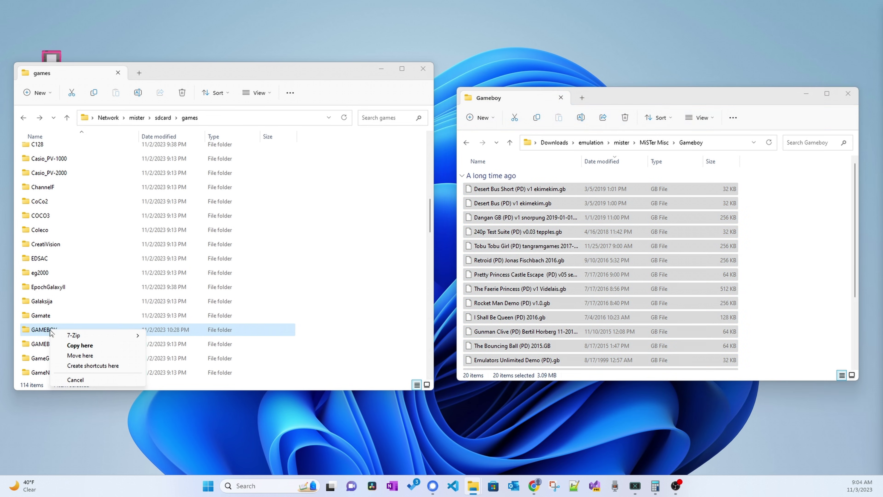
click(79, 346)
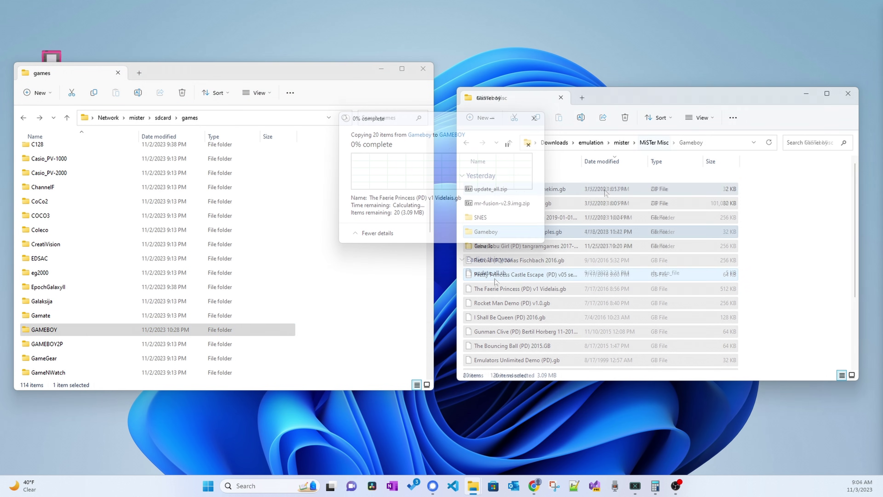
Open the local SNES folder and copy all its game archives into the MiSTer share's SNES games folder.
double_click(483, 217)
scroll(318, 252, down, 20)
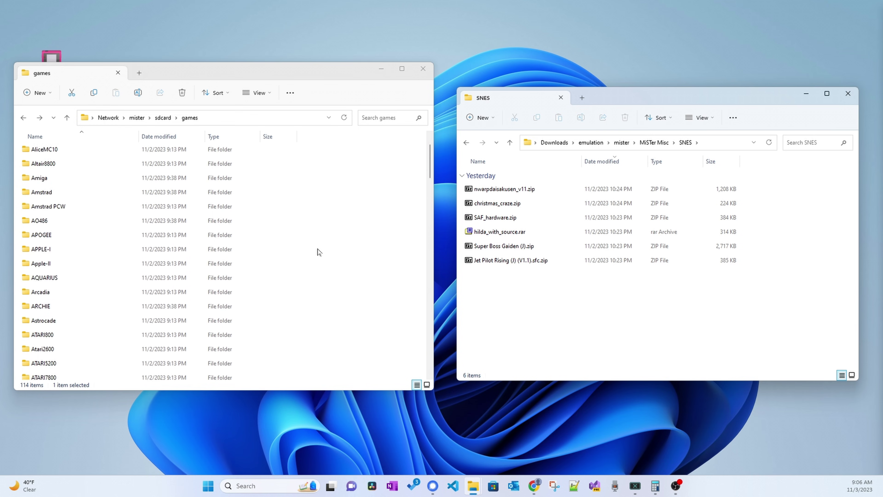
drag(625, 335, 556, 184)
drag(504, 218, 70, 271)
click(101, 300)
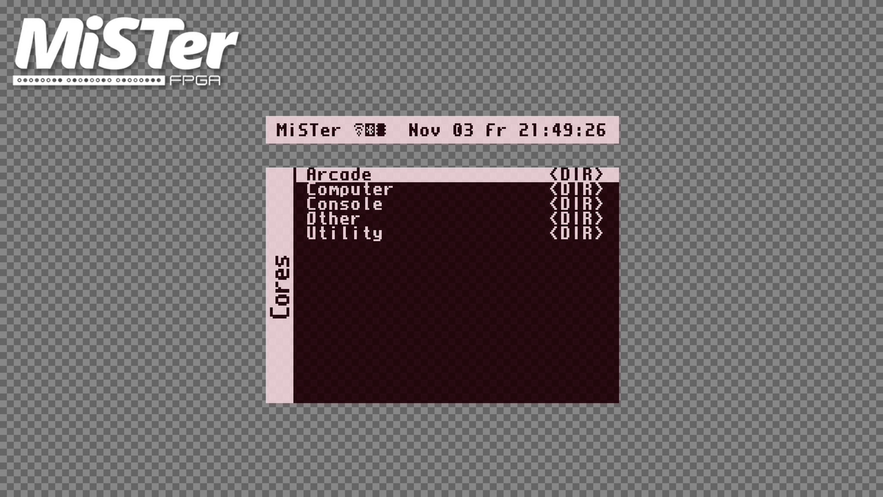
On the MiSTer, start Define joystick buttons from the system settings and complete the DPAD test for right and down.
key(Right)
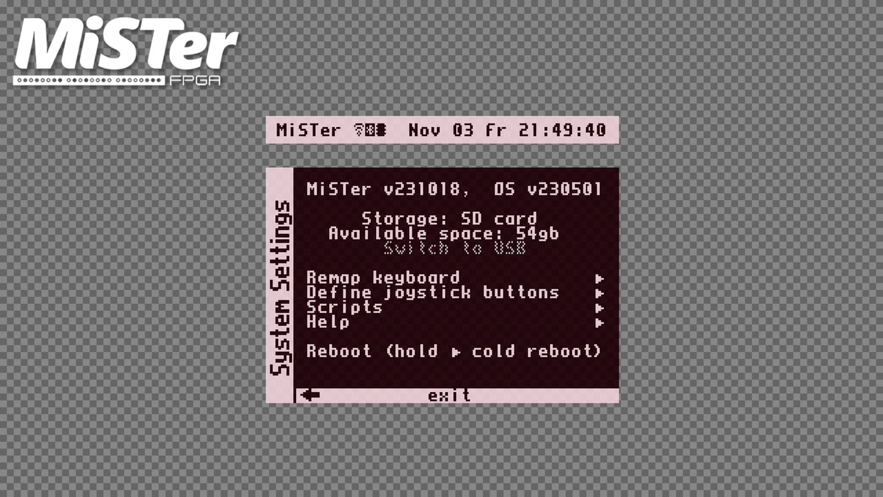
key(Down)
key(Down)
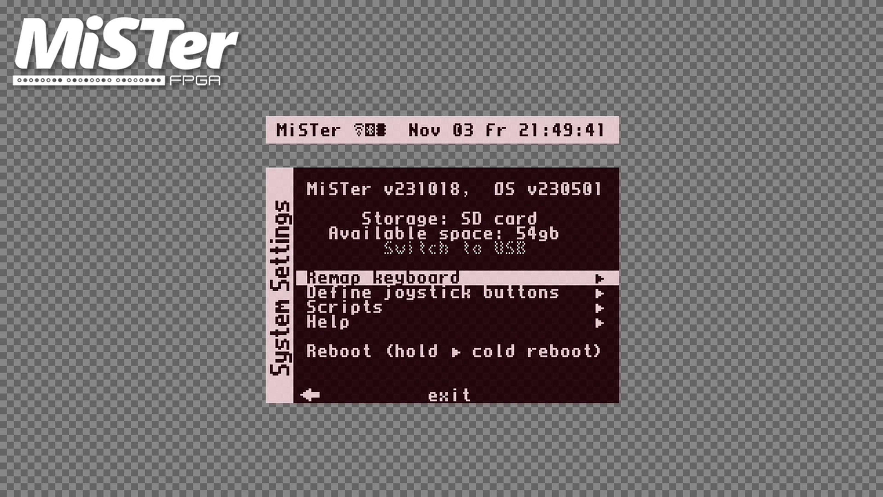
key(Down)
key(Return)
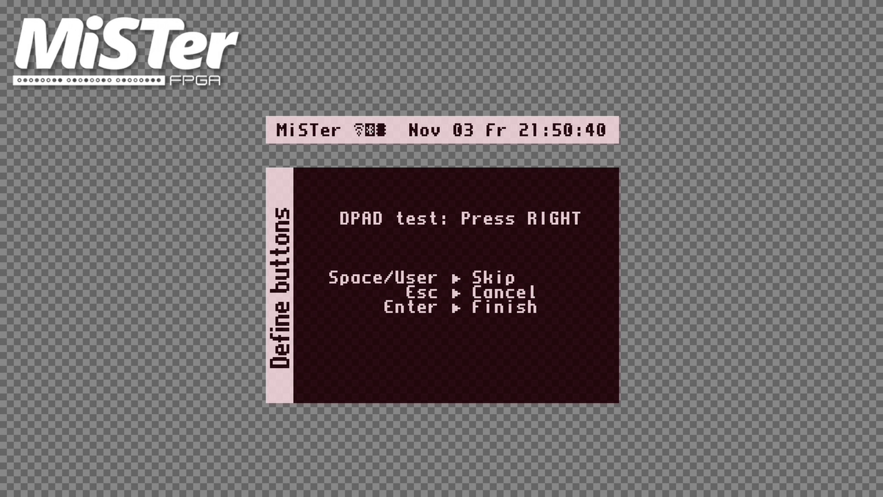
key(Right)
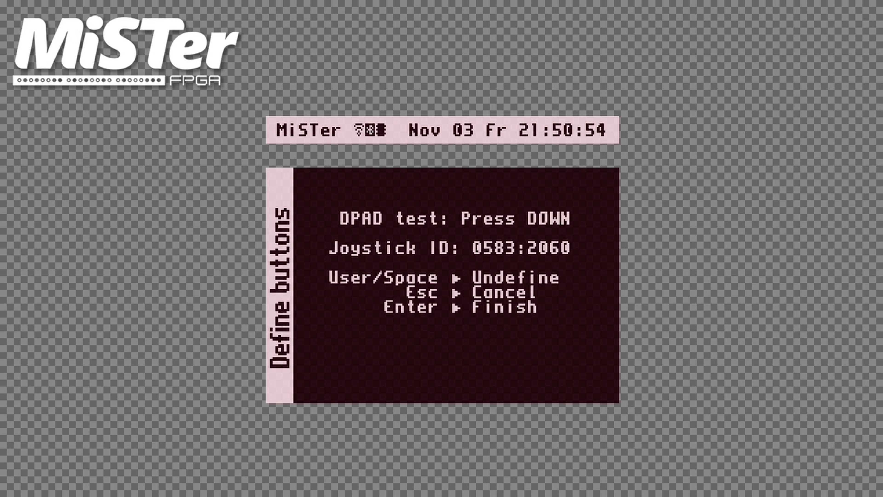
key(Down)
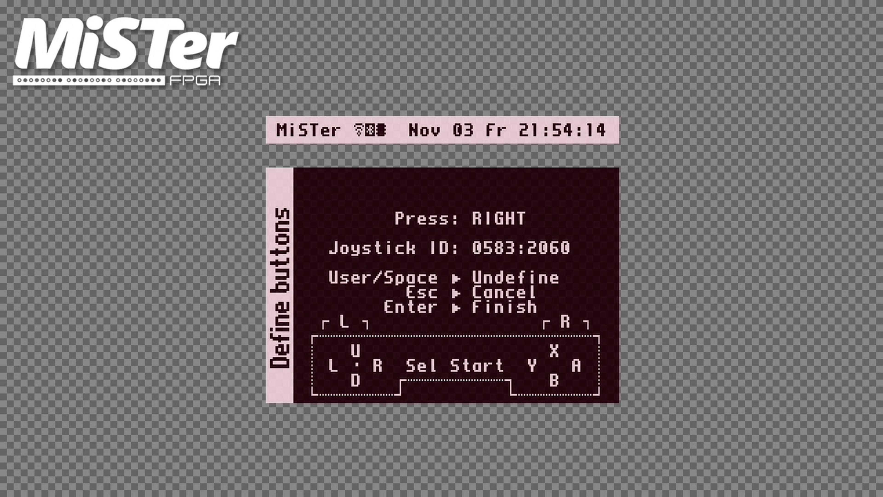
Assign the controller's right, left, down and up directions in the joystick button definition.
key(Right)
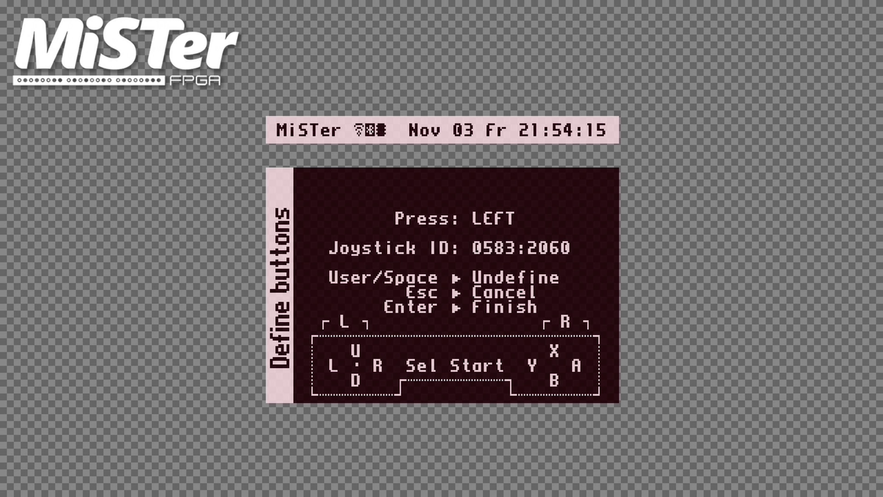
key(Left)
key(Down)
key(Up)
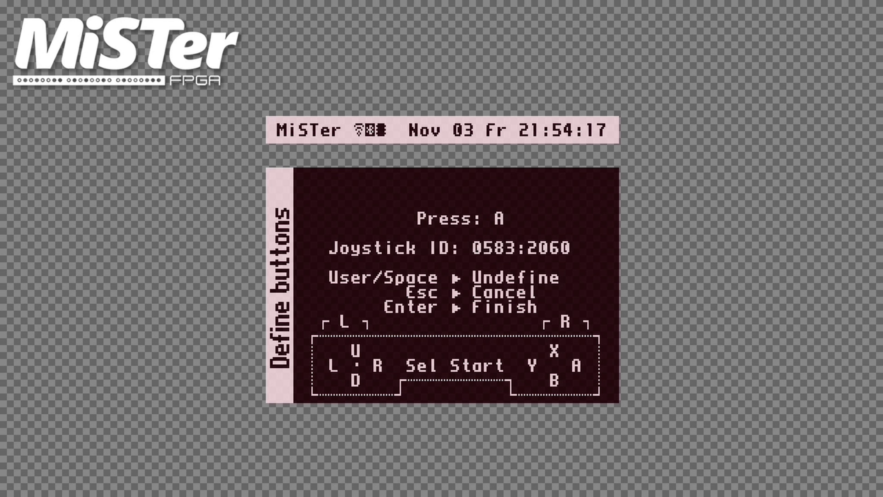
Assign the controller's A, B, X, Y, L, R, Select and Start buttons in the joystick definition.
key(a)
key(b)
key(x)
key(l)
key(r)
key(s)
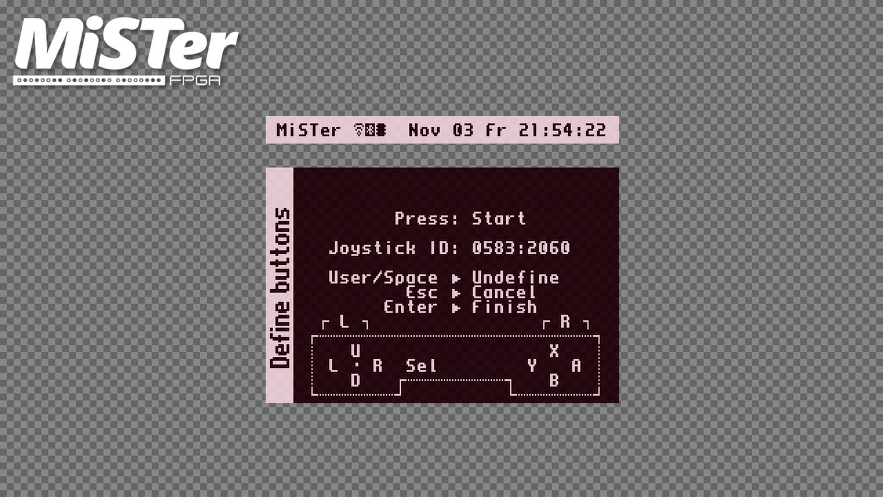
key(Return)
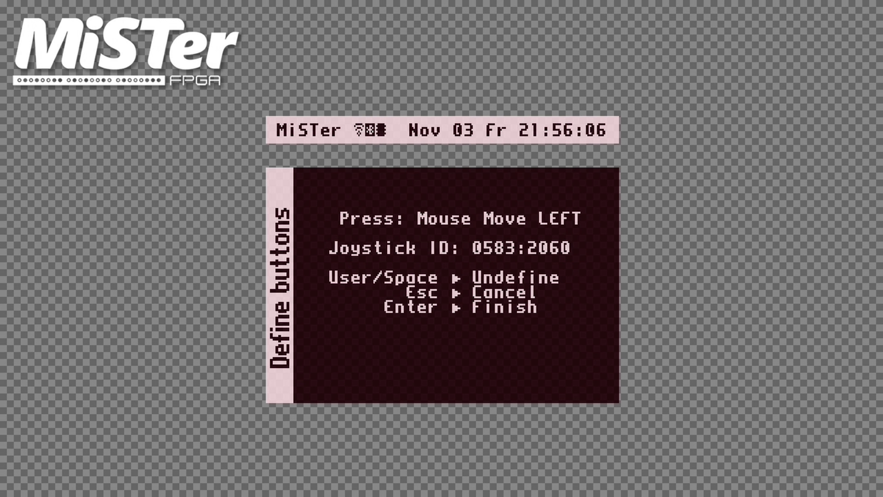
Assign mouse movement and the left mouse button to the controller, and finish the definition with the remaining functions skipped.
key(Left)
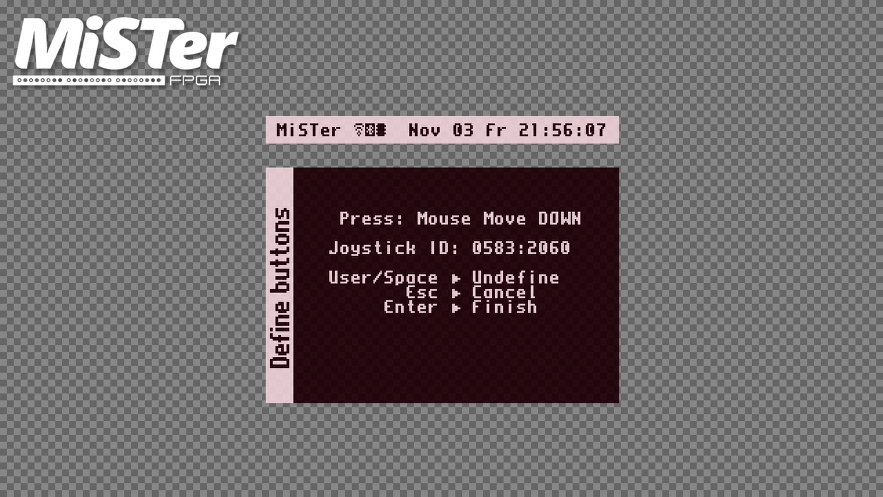
key(Down)
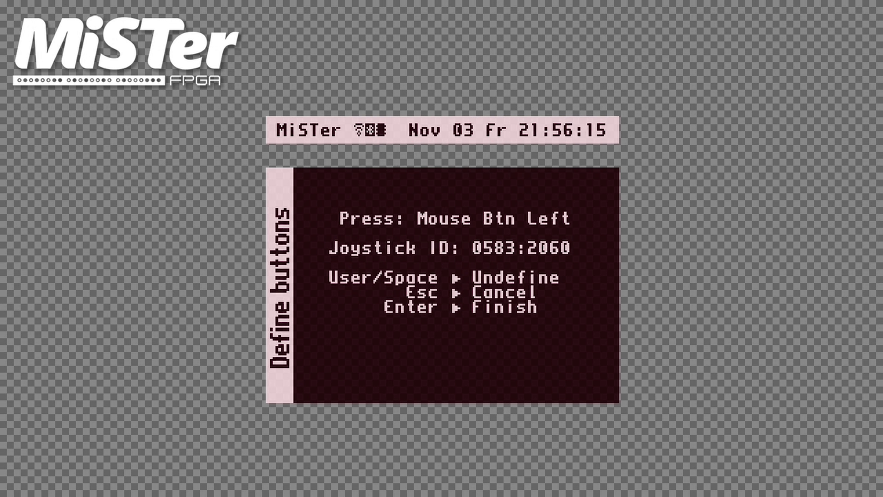
key(ctrl)
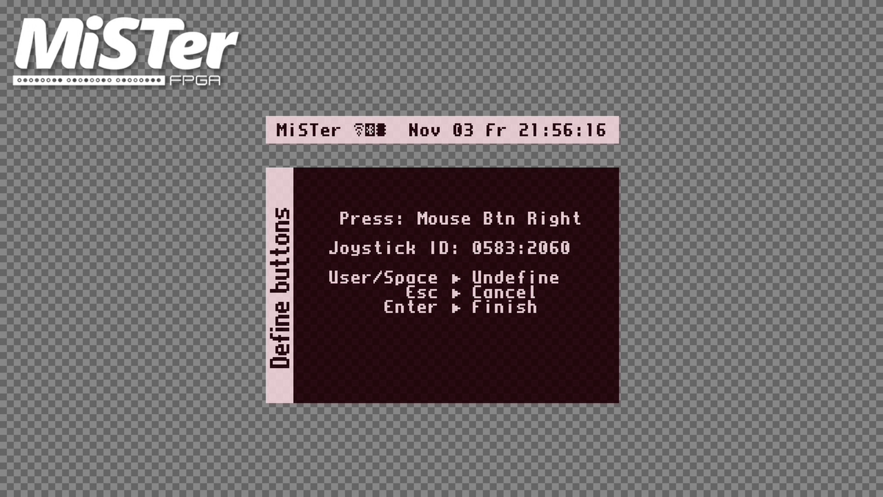
key(space)
key(space)
key(space)
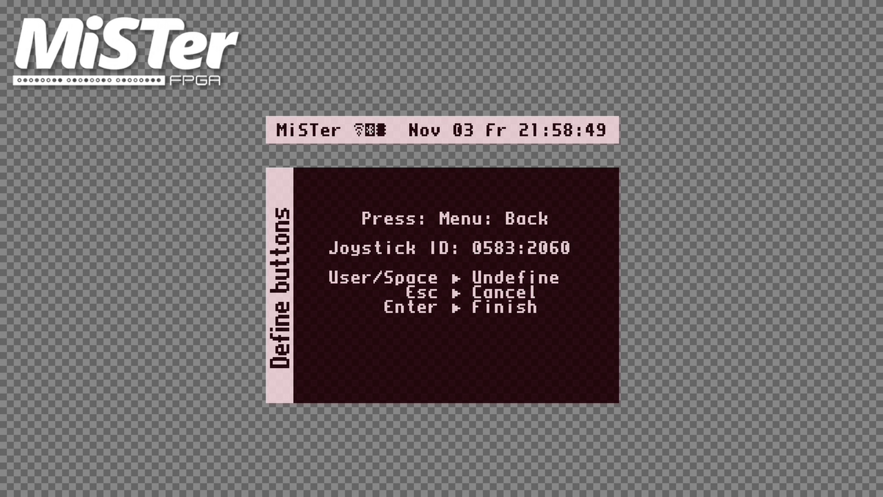
key(space)
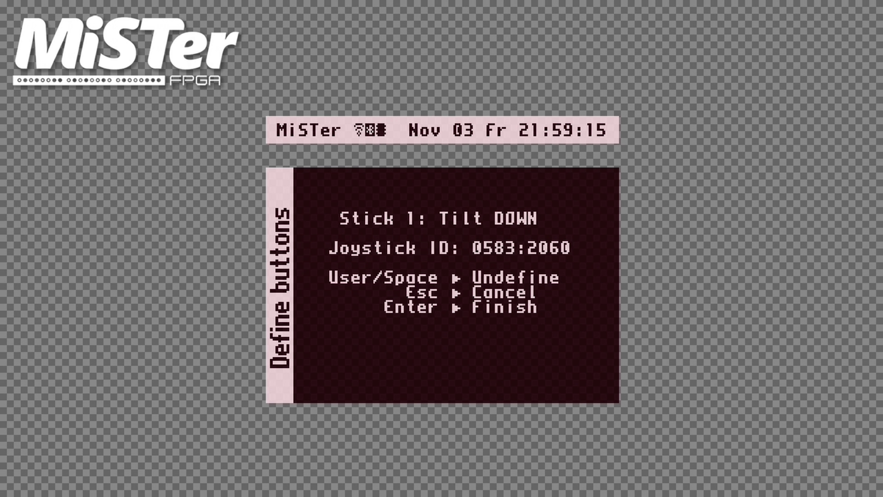
key(Return)
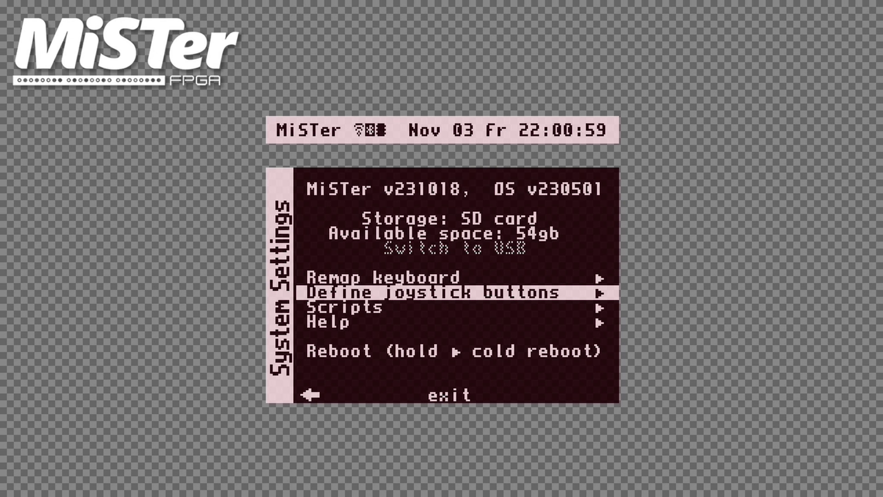
Return to the core list and load the SNES core from the Console folder.
key(Left)
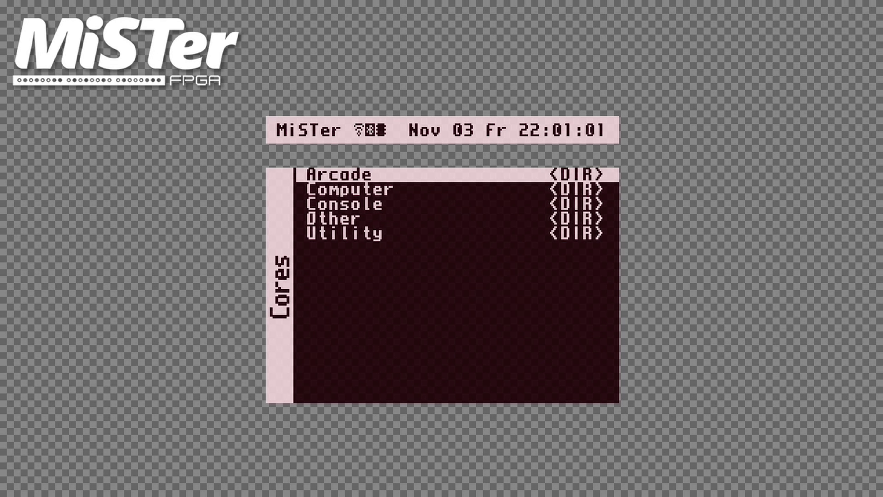
key(Down)
key(Down)
key(Return)
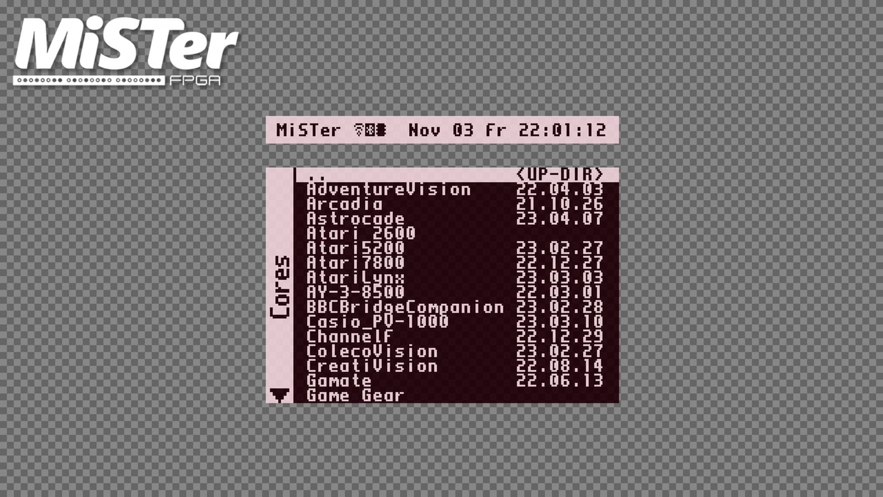
key(Down)
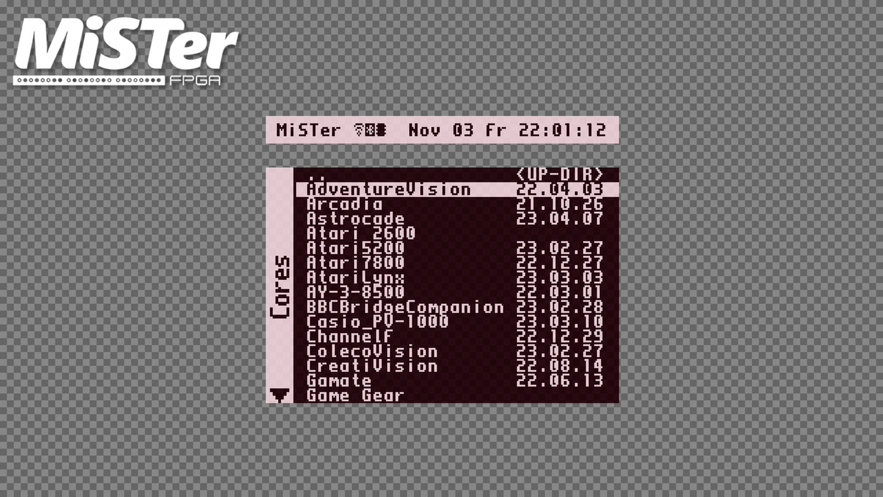
key(Down)
key(Down)
key(Down)
key(Down)
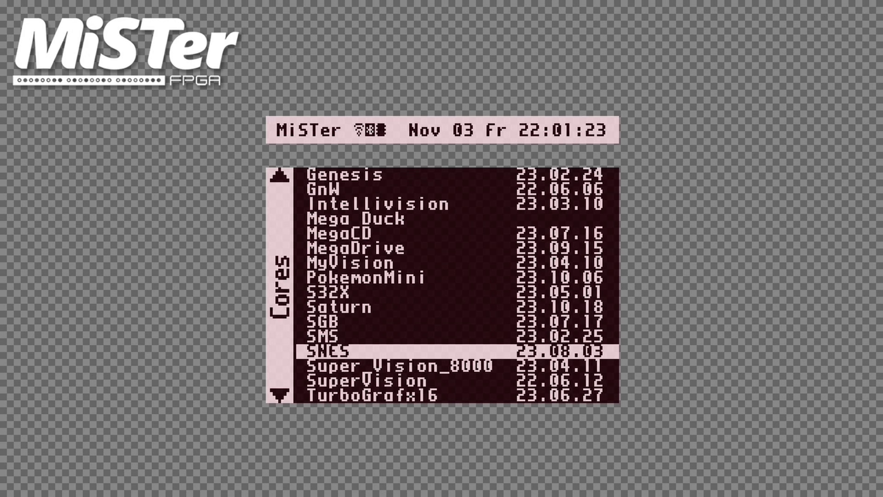
key(Return)
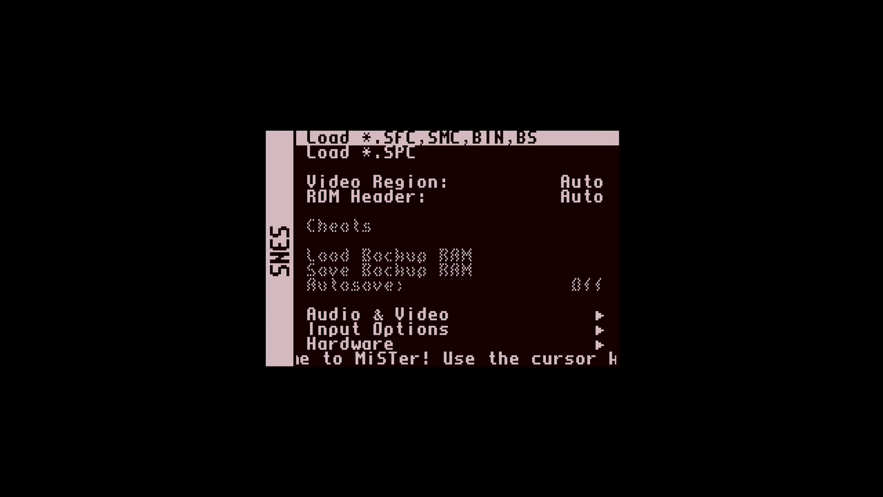
Start Define SNES buttons in the core's system settings and assign the right, left, down and up directions.
key(Right)
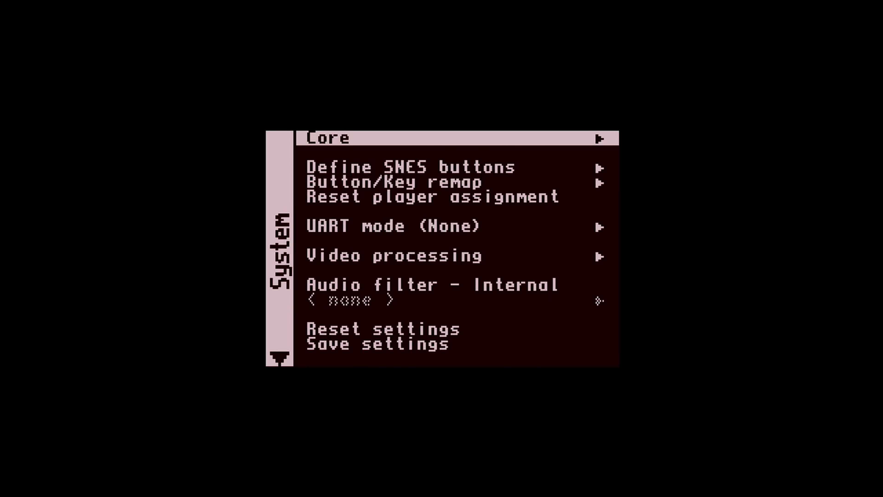
key(Down)
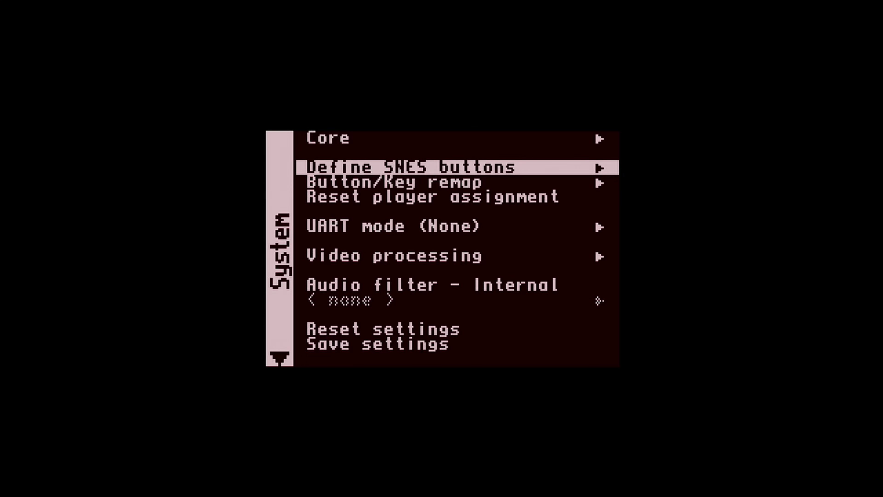
key(Return)
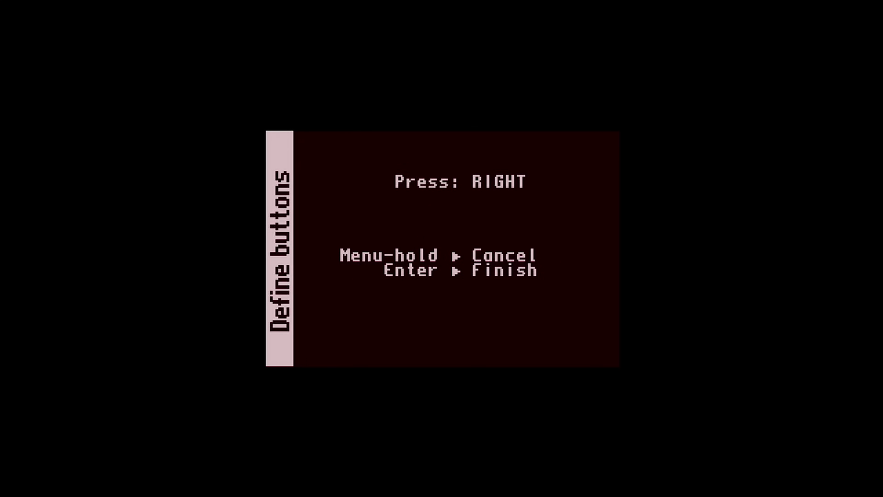
key(Right)
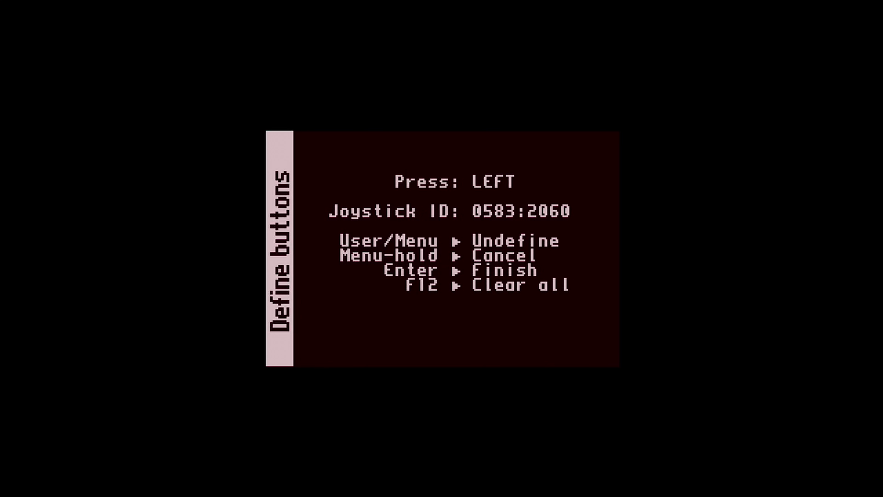
key(Left)
key(Down)
key(Up)
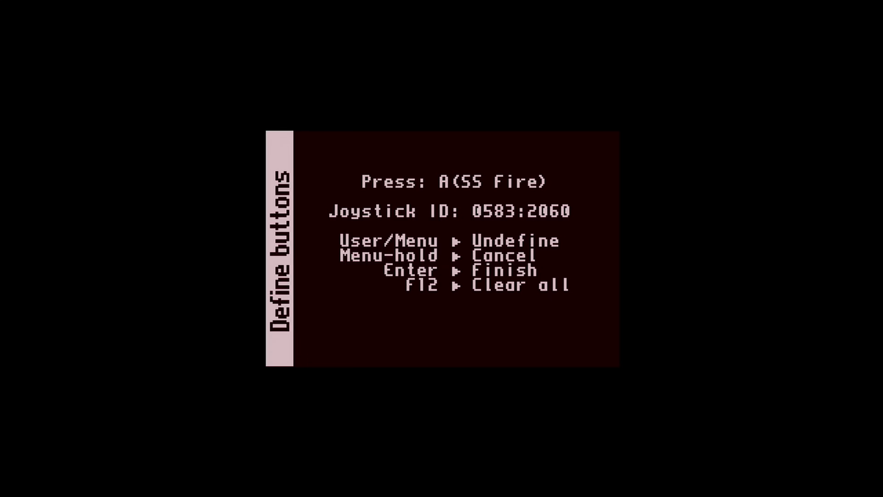
Assign the SNES A, B, X, Y, LT and remaining controller buttons, and finish the SNES button definition.
key(a)
key(b)
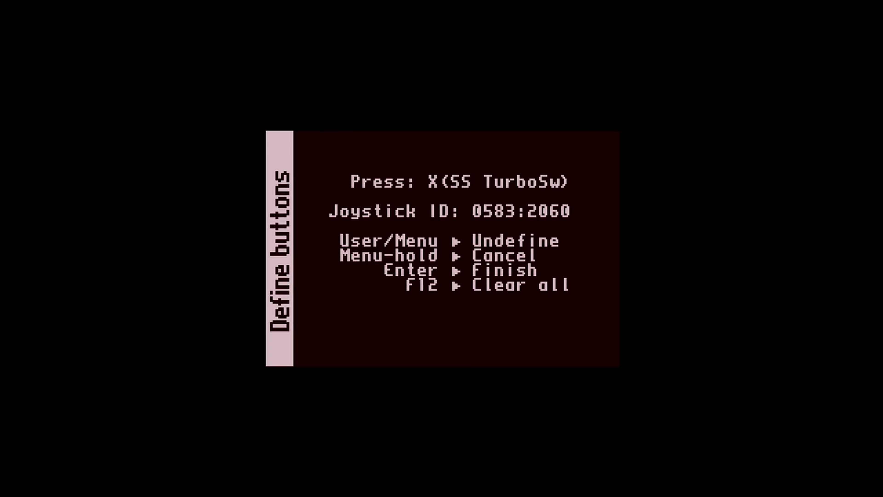
key(x)
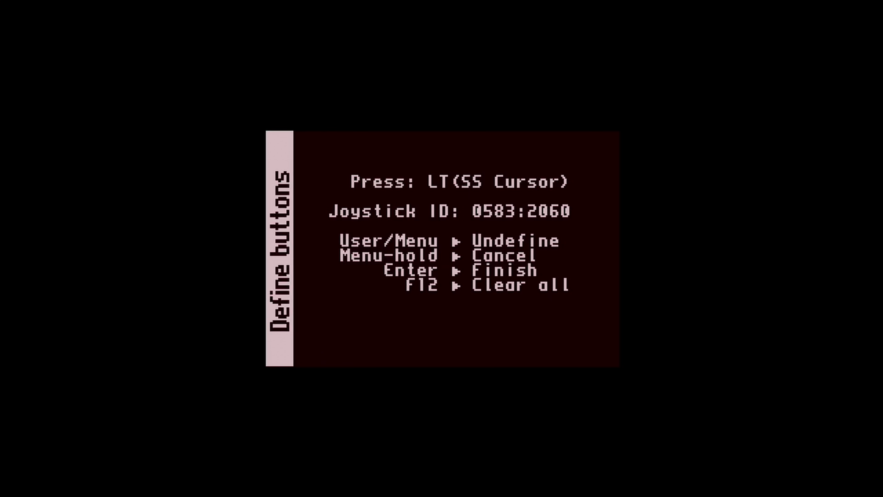
key(l)
key(r)
key(BackSpace)
key(Return)
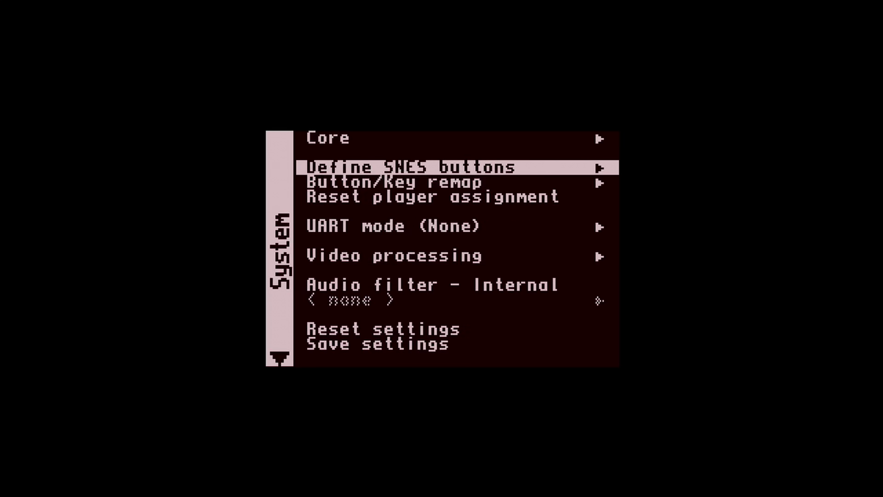
Save the SNES core's settings from its system settings.
key(Down)
key(Down)
key(Down)
key(Down)
key(Down)
key(Down)
key(Down)
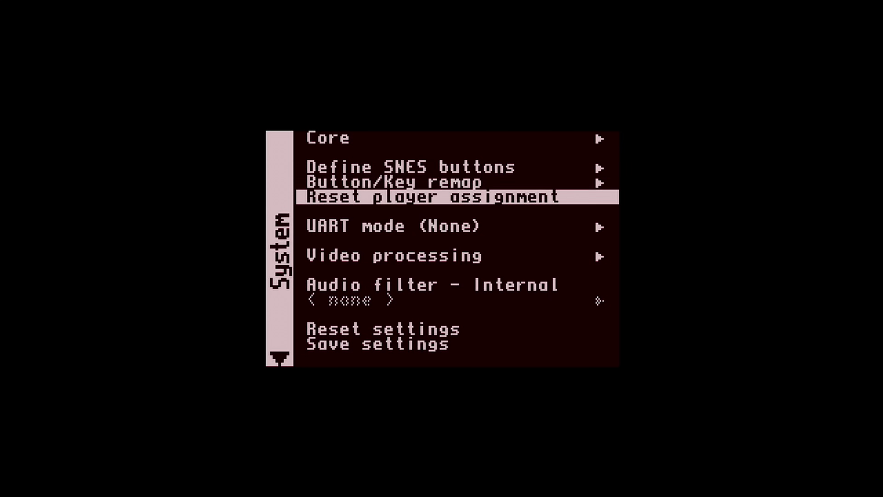
key(Down)
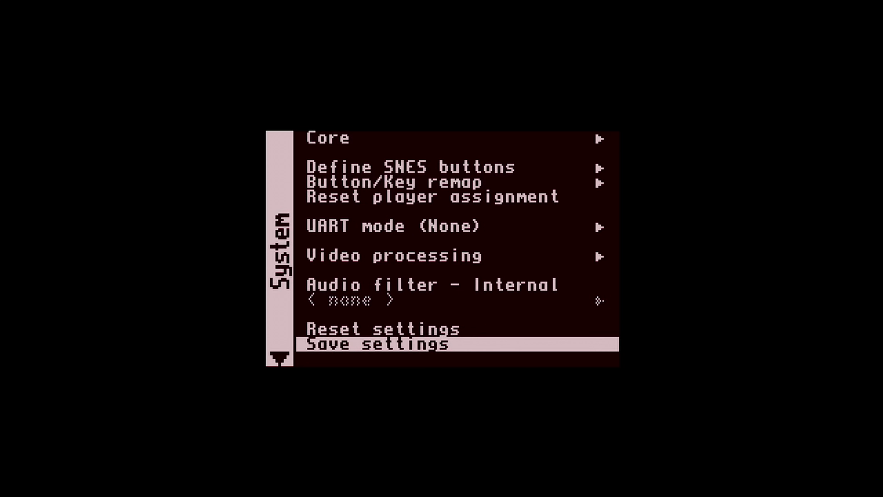
key(Return)
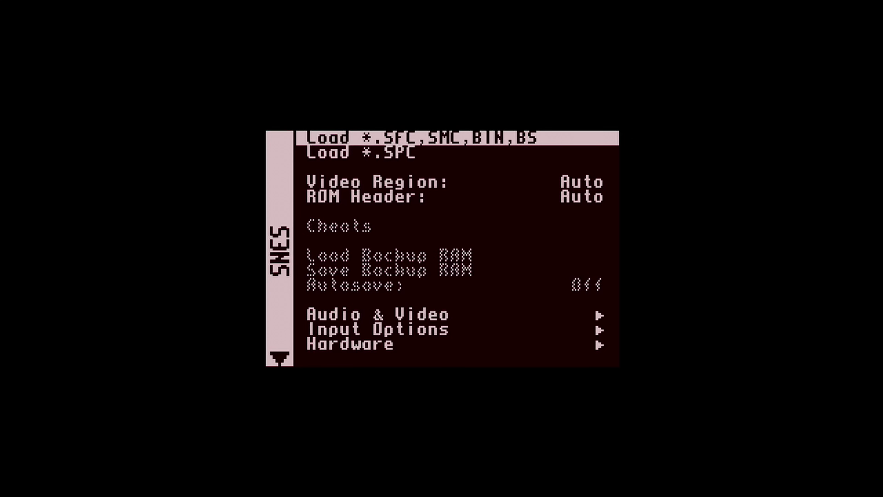
Load the Hilda .sfc game file into the SNES core.
key(Return)
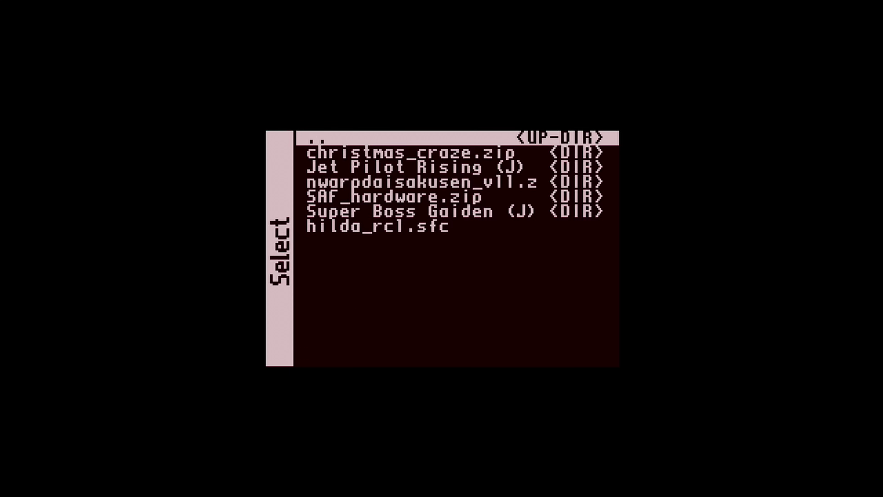
key(Down)
key(Up)
key(Down)
key(Down)
key(Down)
key(Down)
key(Down)
key(Down)
key(Return)
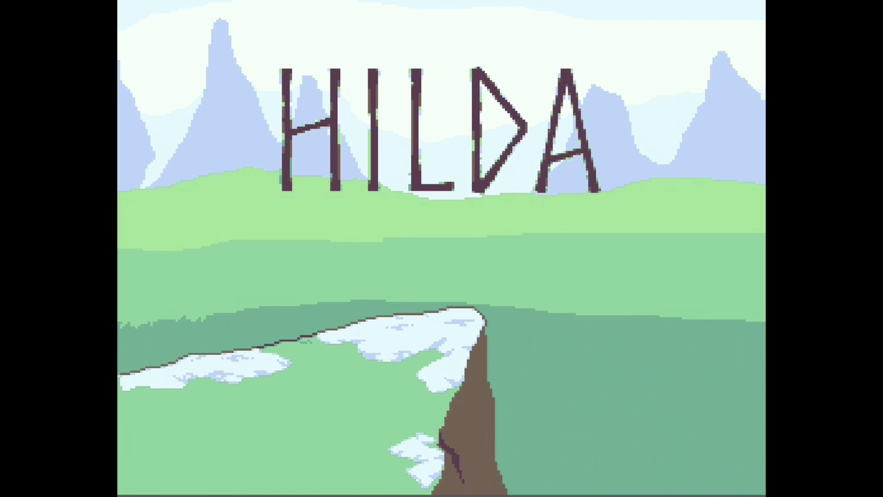
Open the core list over the running Hilda game and browse the console cores listed above SNES.
key(Escape)
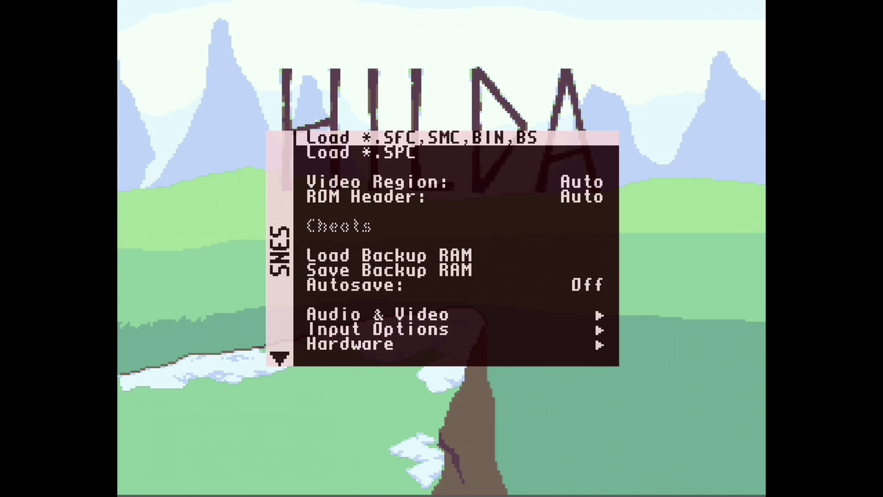
key(Right)
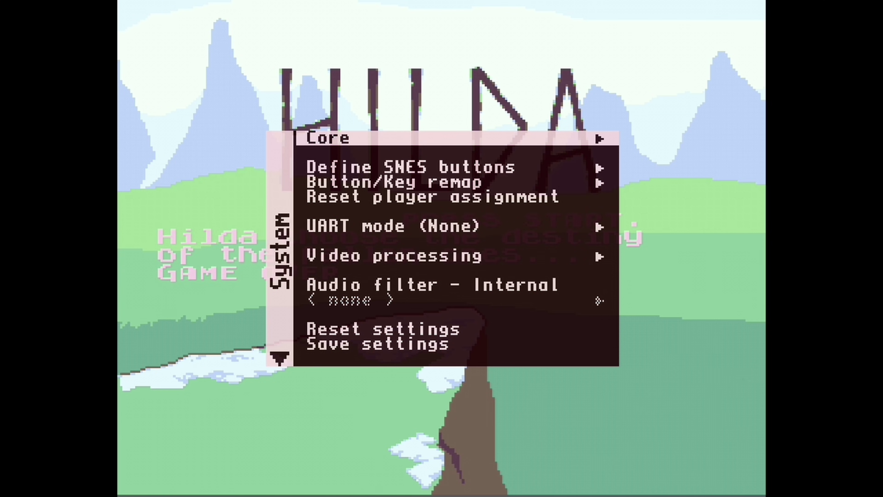
key(Return)
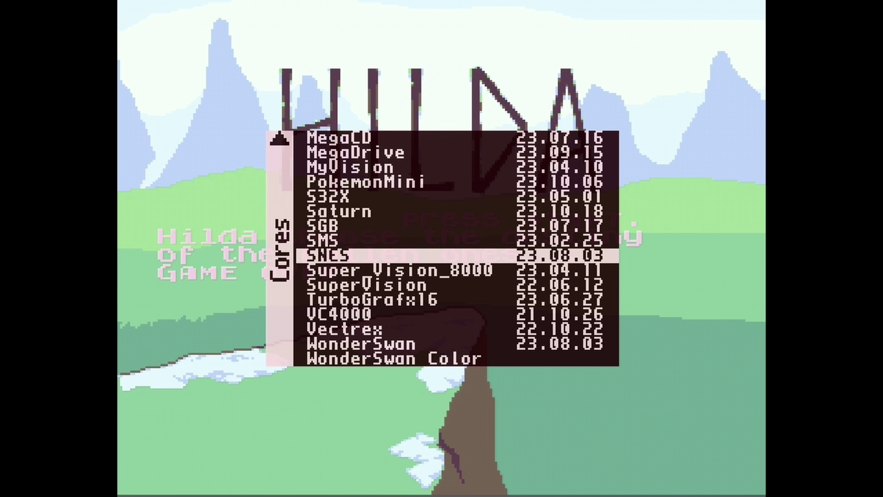
key(Up)
key(Up)
key(Up)
key(Up)
key(Up)
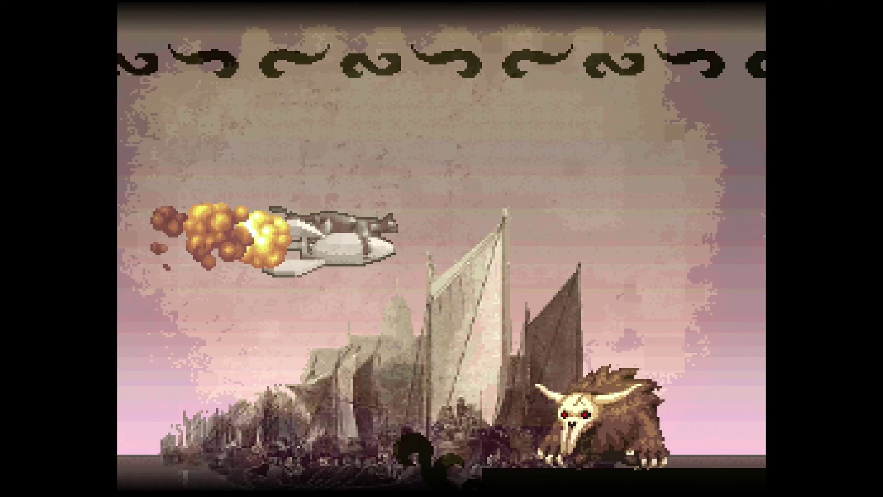
Bring up the SNES core's system settings over the running game and go to the Help entry.
key(F12)
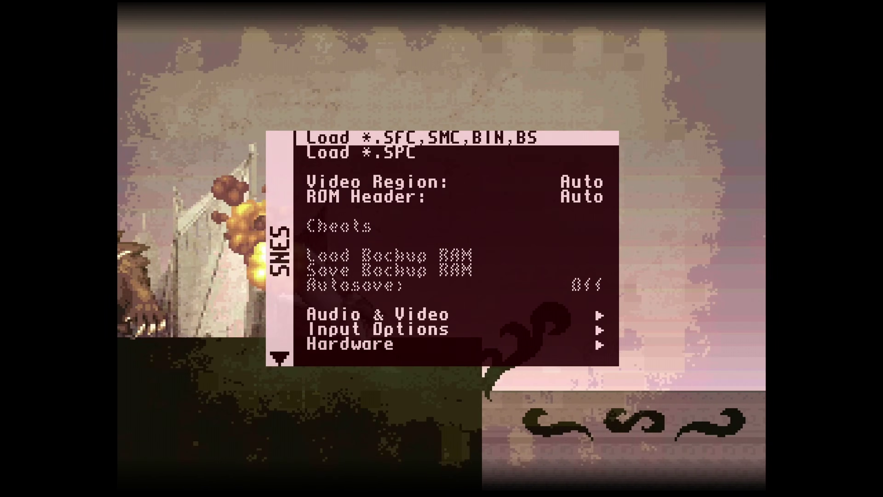
key(Right)
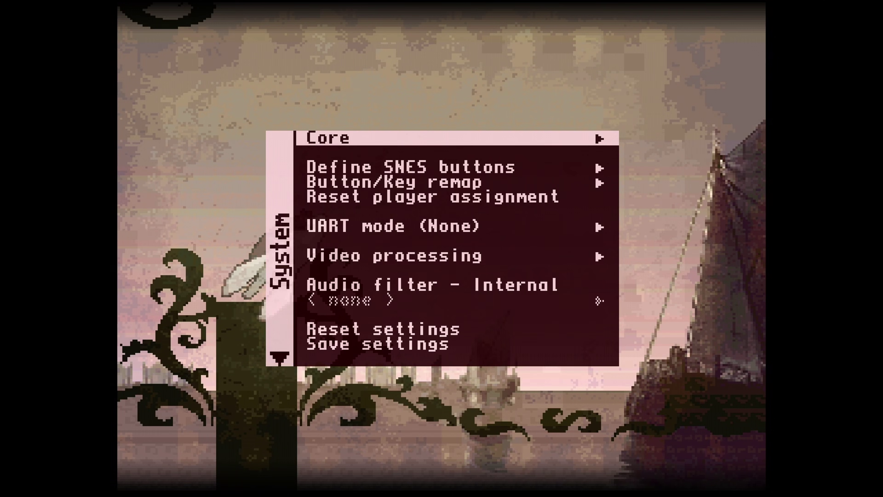
key(Down)
key(Down)
key(Down)
key(Down)
key(Down)
key(Down)
key(Down)
key(Down)
key(Down)
key(Down)
key(Down)
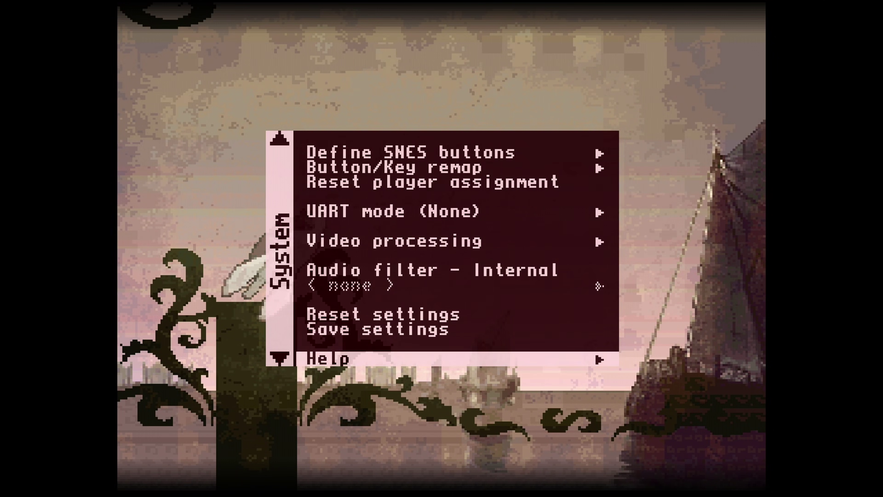